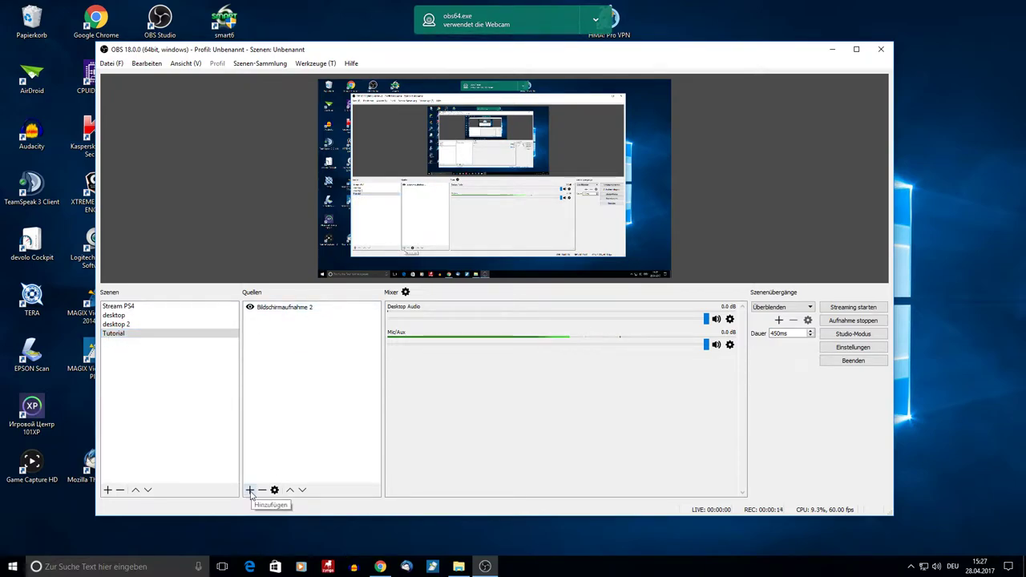
Add a new Videoaufnahmegerät source named "Videoaufnahmegerät 2" to the Tutorial scene and choose Elgato Game Capture HD as its device.
left_click(107, 490)
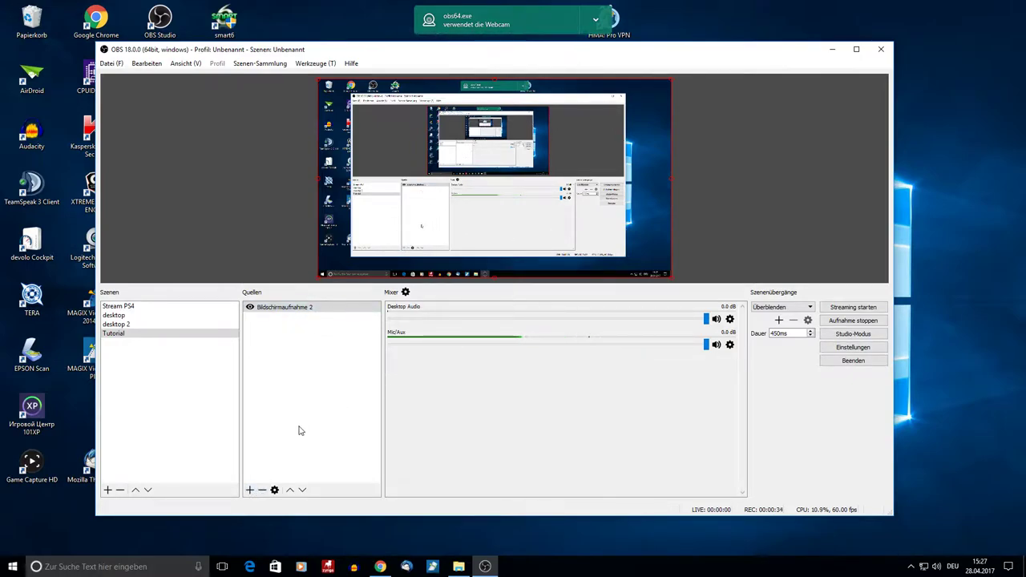
left_click(251, 490)
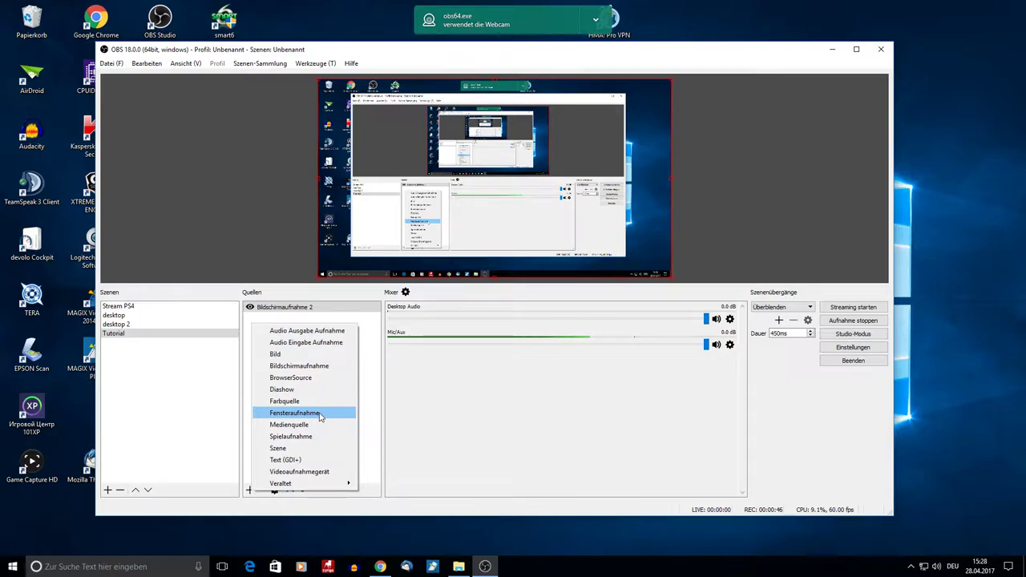
left_click(305, 474)
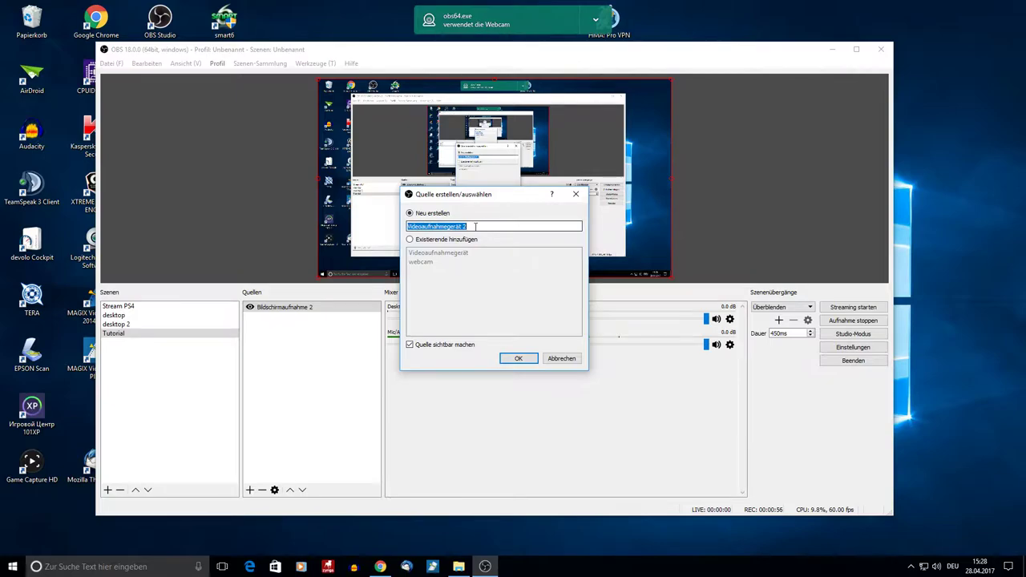
left_click(518, 359)
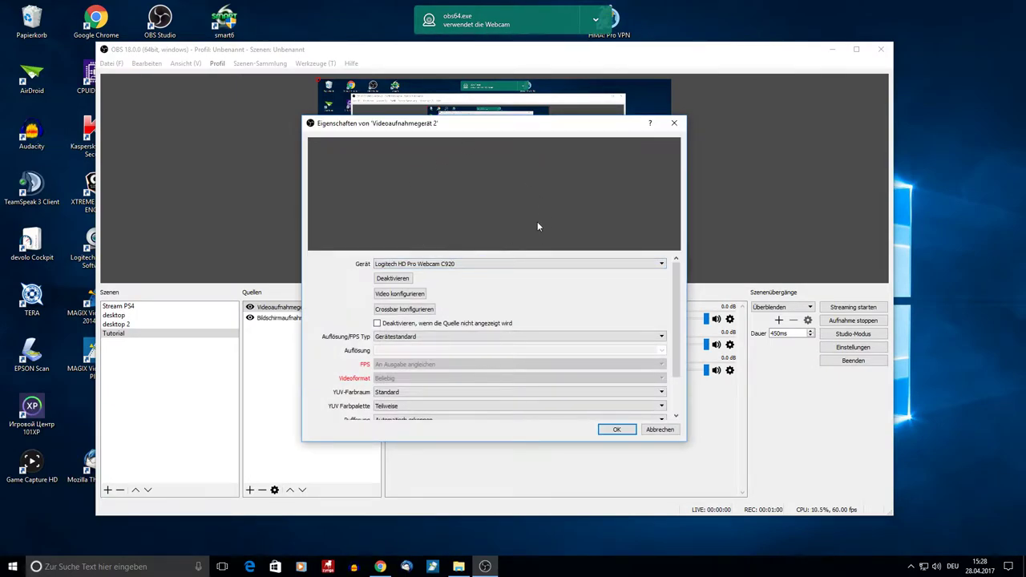
left_click(486, 270)
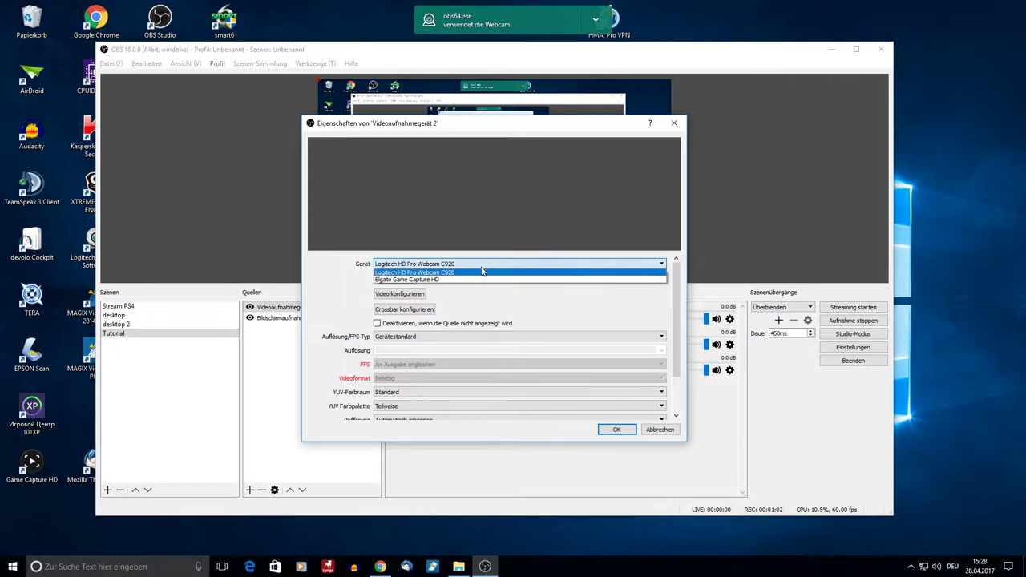
left_click(439, 280)
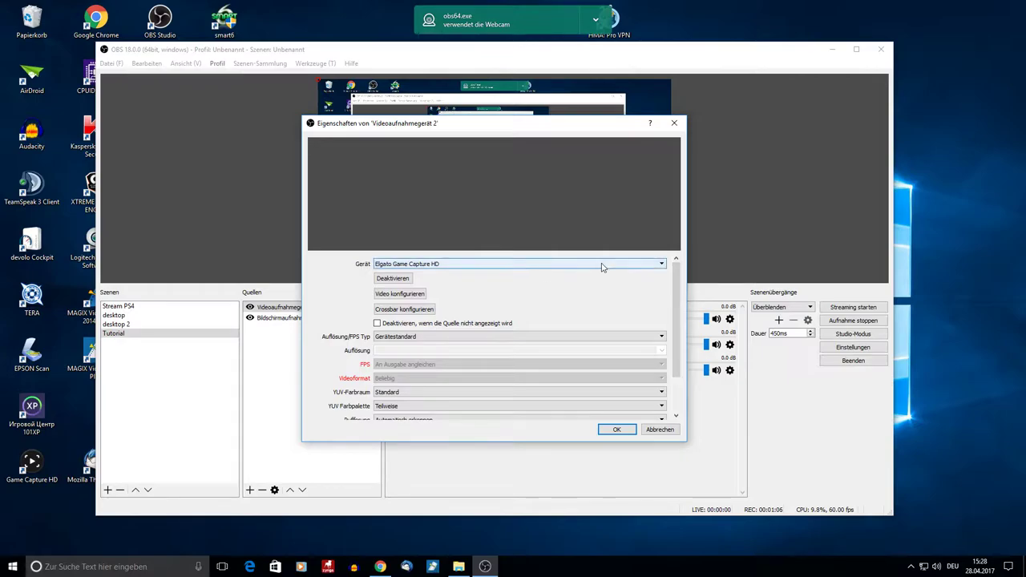
Open the Elgato device's video configuration to view its picture and sound settings, and close it.
left_click(404, 297)
left_click(405, 295)
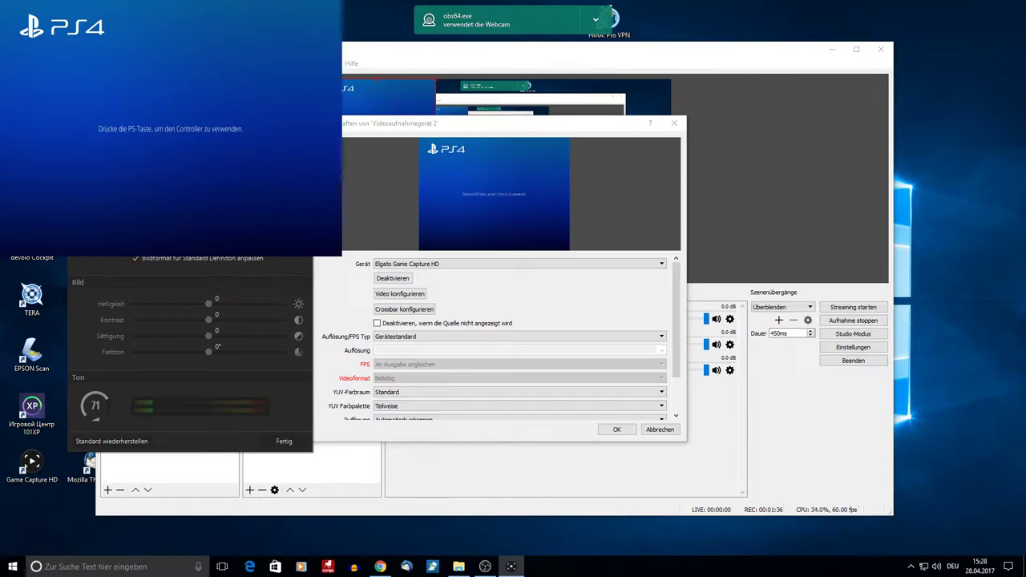
left_click(283, 441)
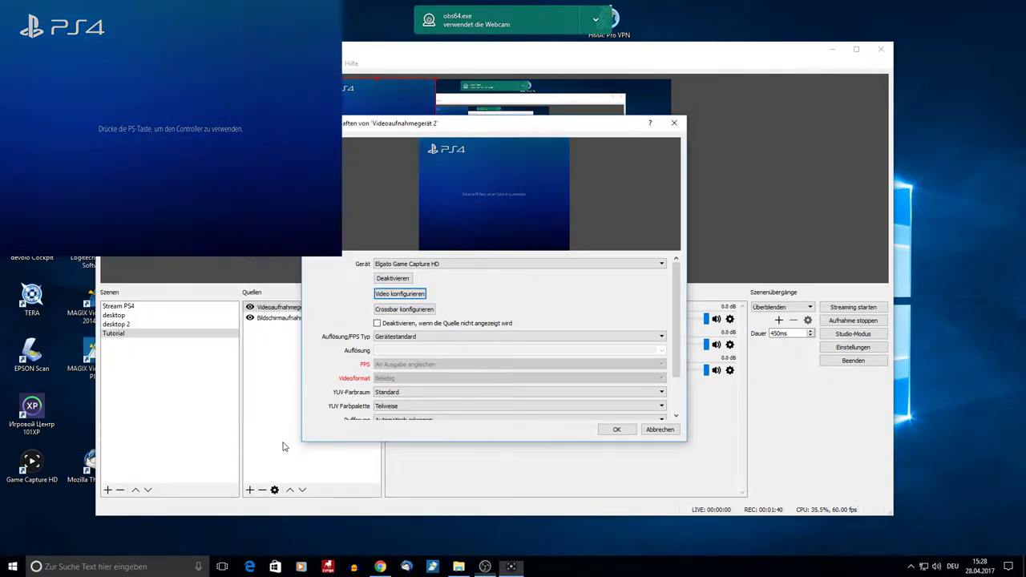
Set the source's resolution/FPS type to Benutzerdefiniert with 1920x1080 and 60 FPS, and apply the properties.
left_click(510, 337)
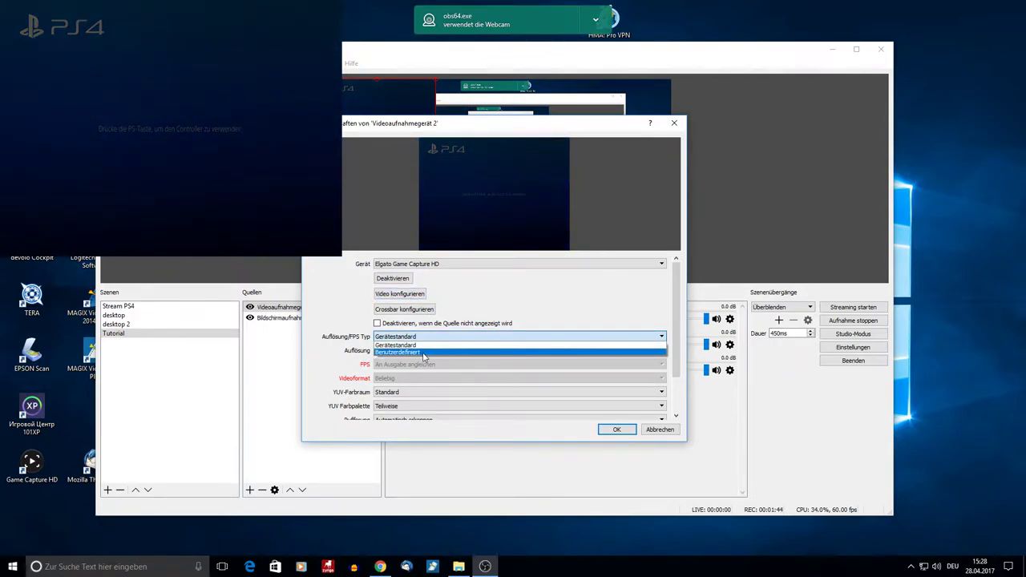
left_click(457, 350)
left_click(561, 352)
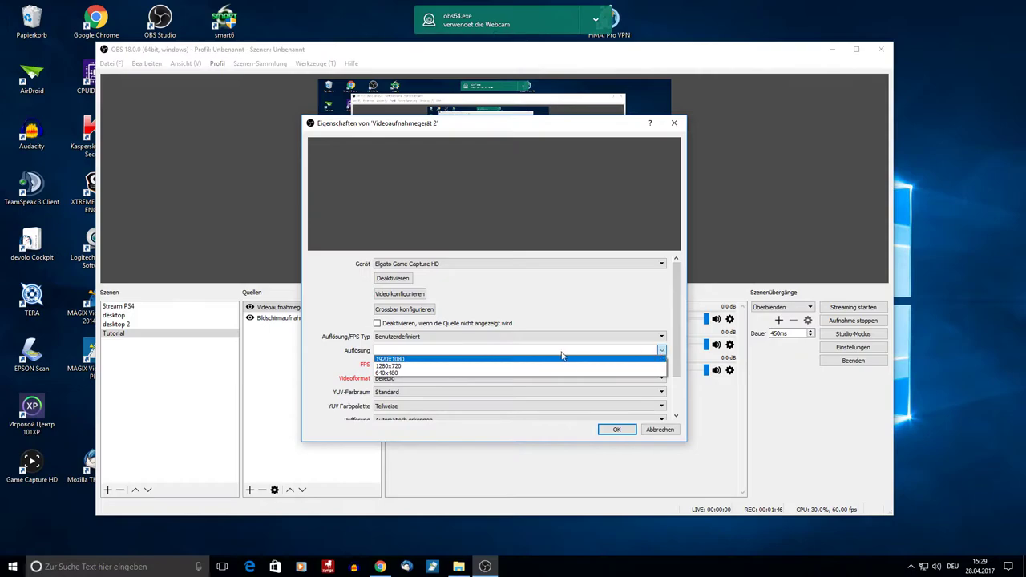
left_click(418, 360)
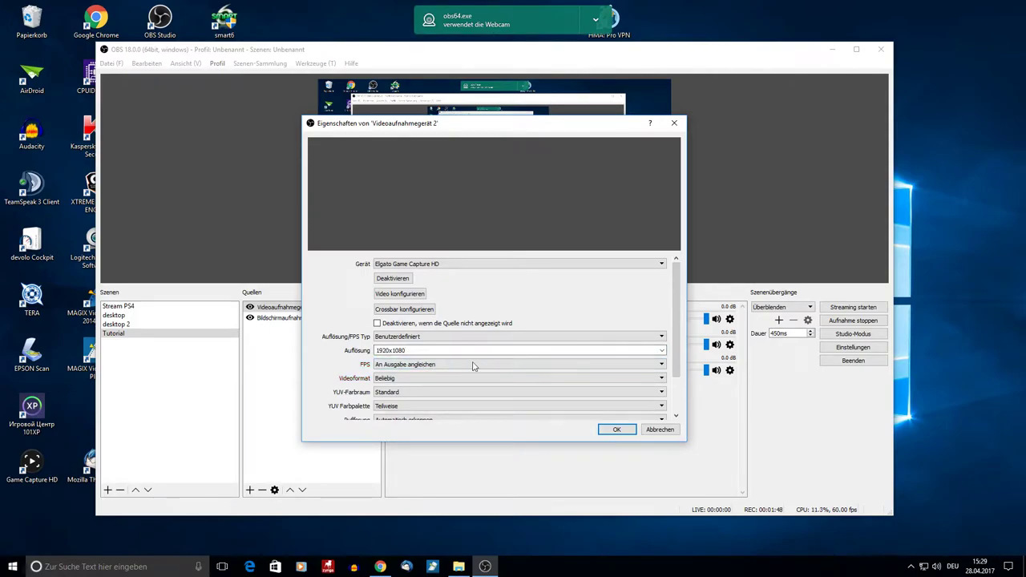
left_click(440, 366)
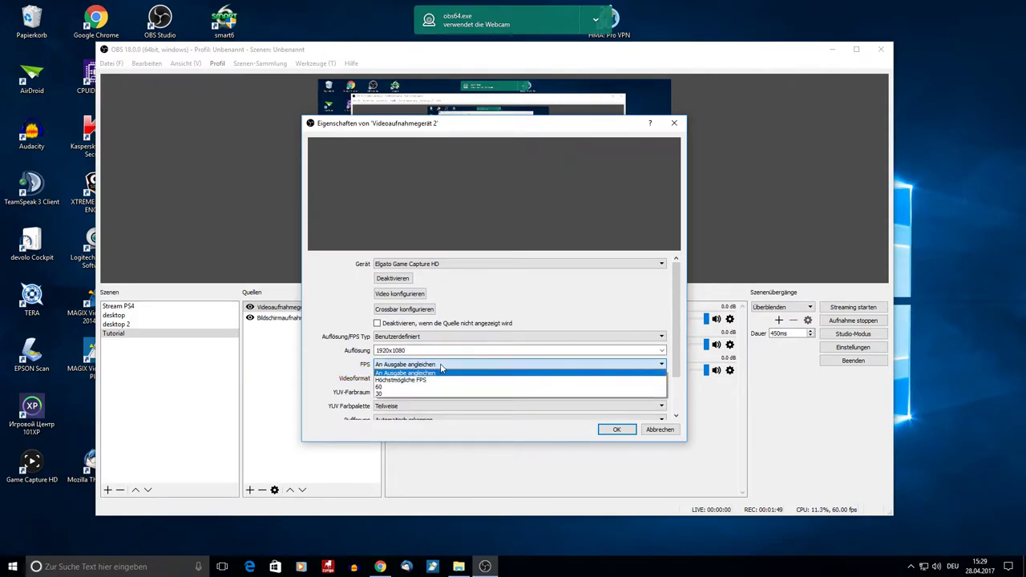
left_click(383, 388)
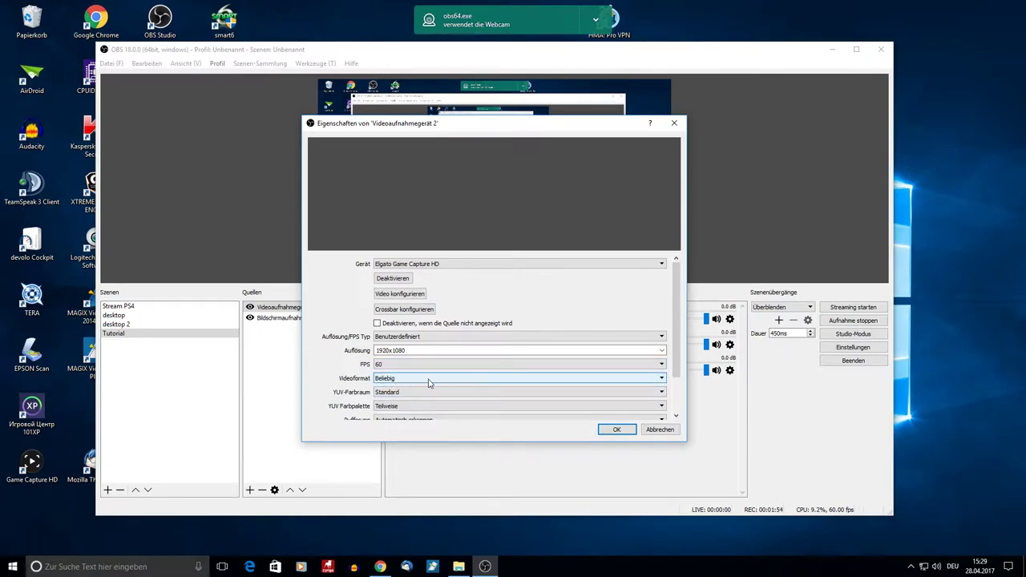
left_click(614, 430)
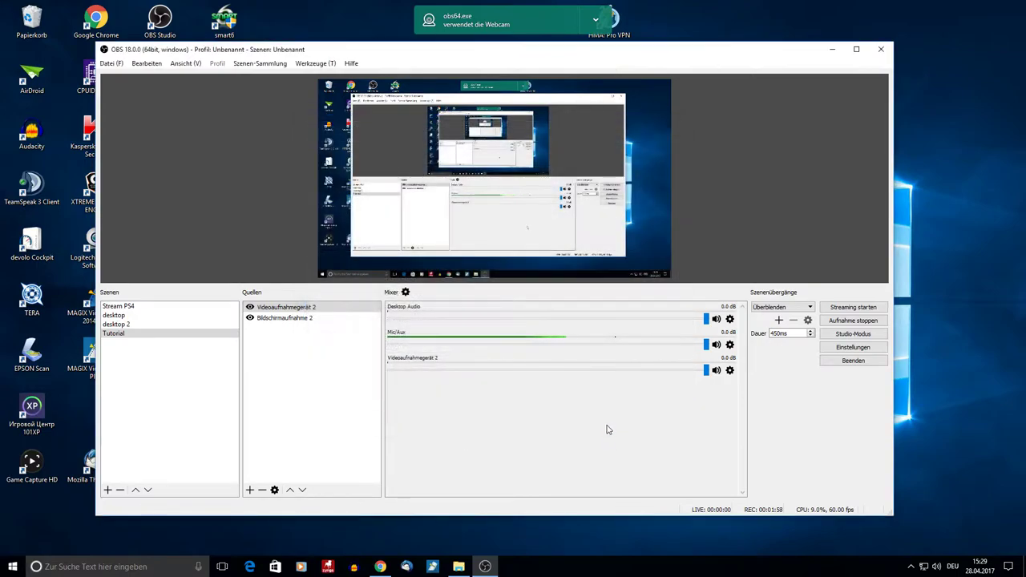
Set the resolution/FPS type of Videoaufnahmegerät 2 to Gerätestandard and apply the properties.
double_click(304, 309)
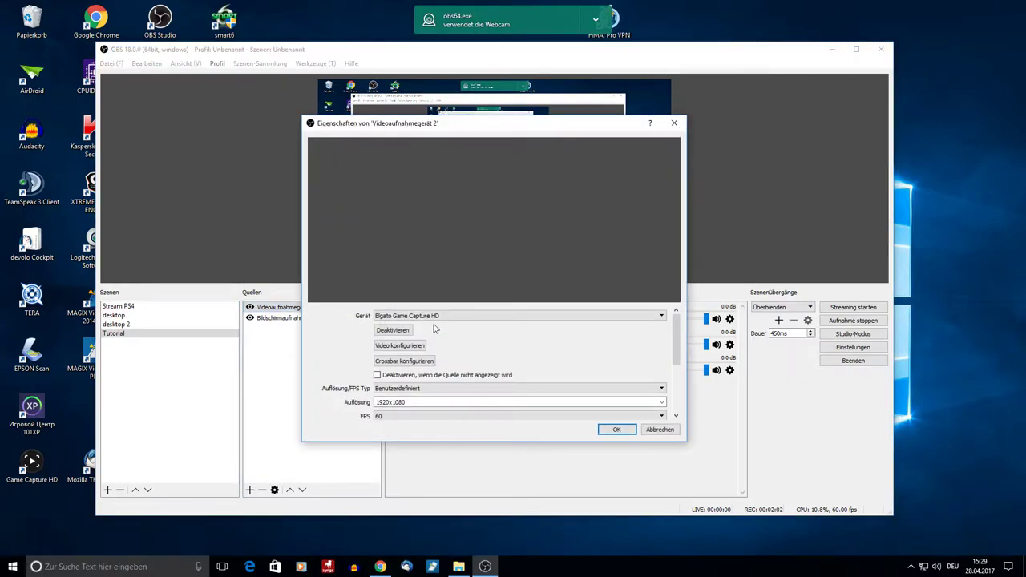
left_click(651, 389)
left_click(441, 397)
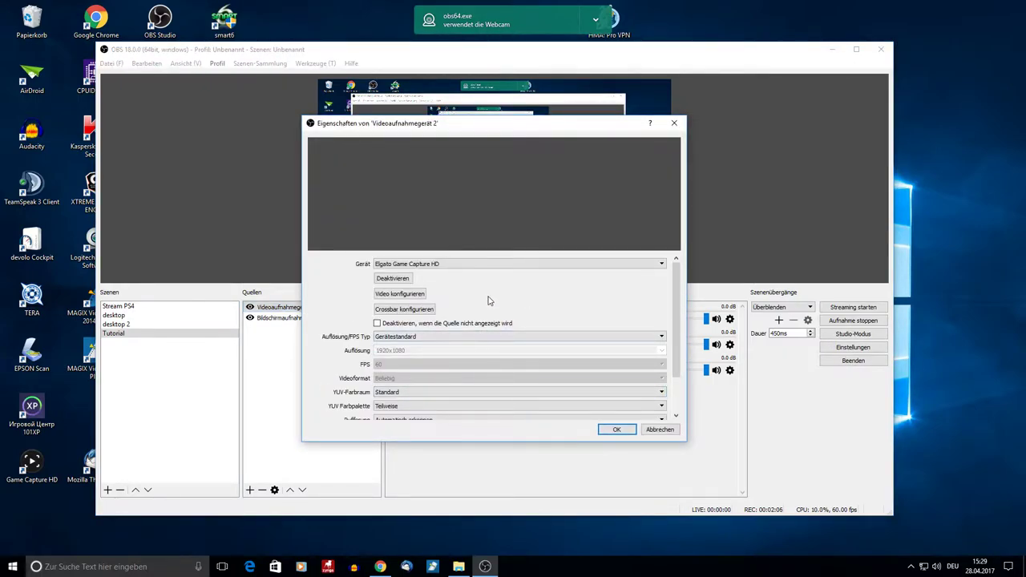
left_click(411, 297)
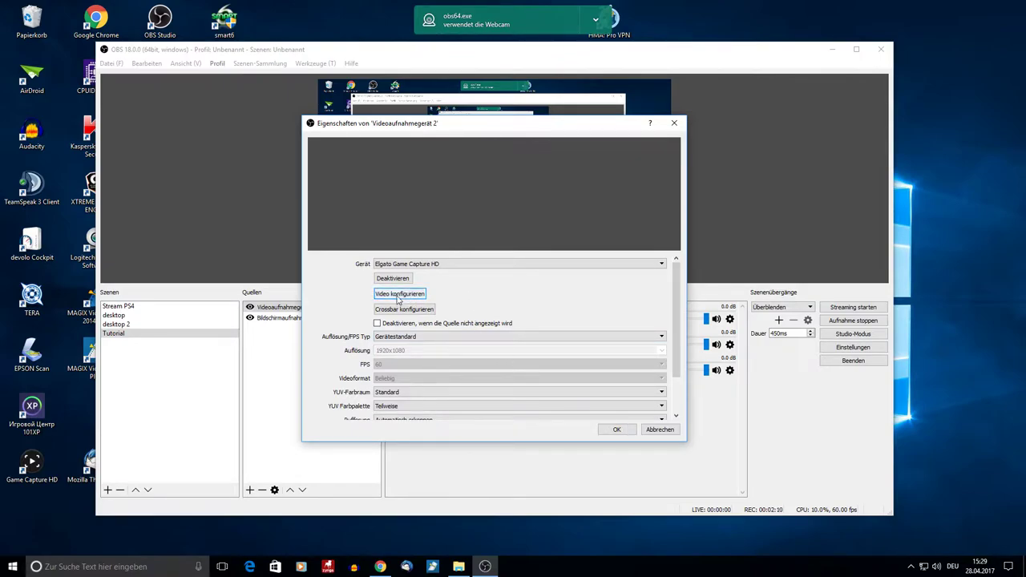
left_click(616, 429)
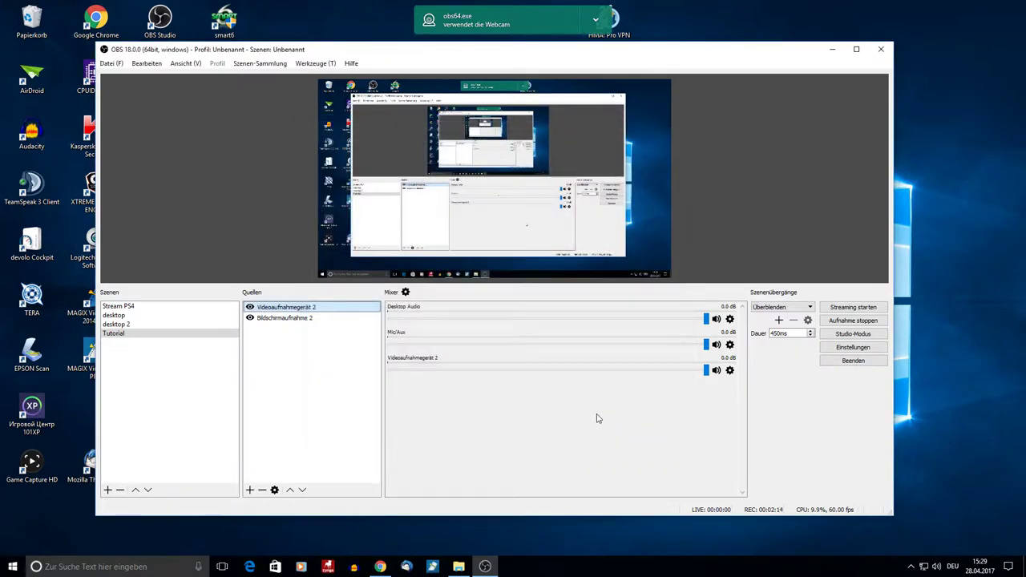
Review the device selection and video configuration of Videoaufnahmegerät 2, and close both windows with confirmation.
double_click(290, 310)
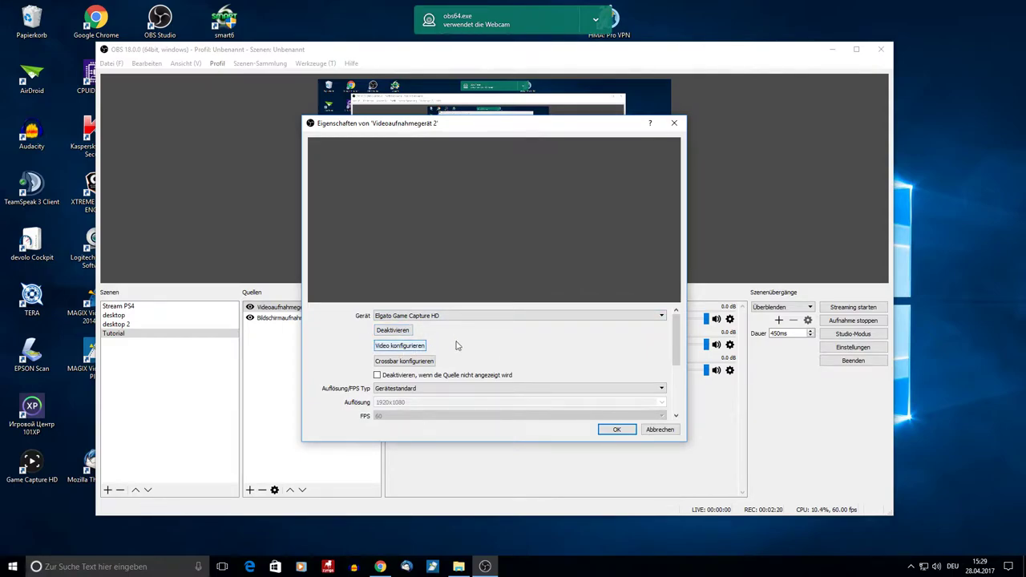
left_click(659, 317)
left_click(657, 320)
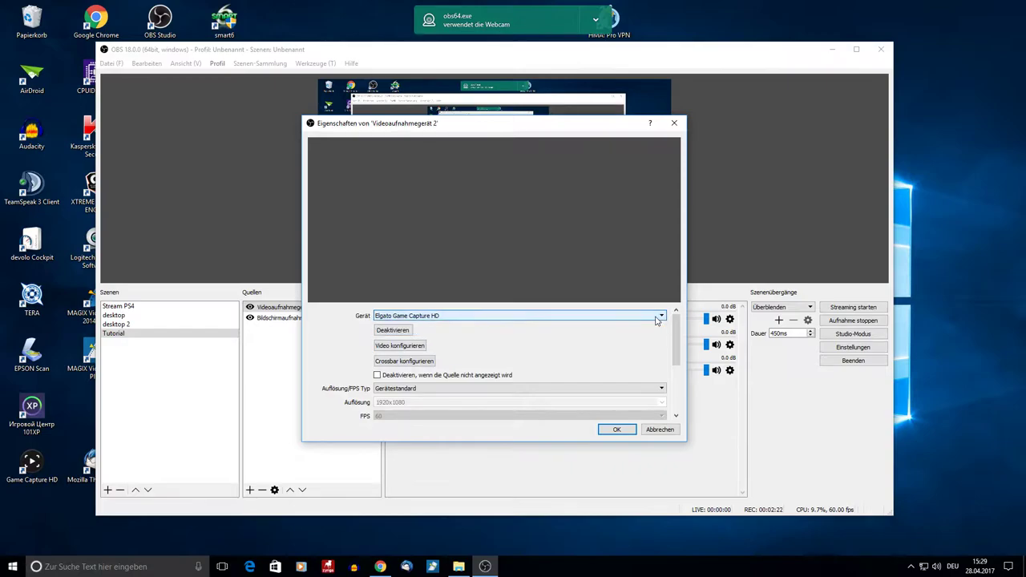
left_click(399, 346)
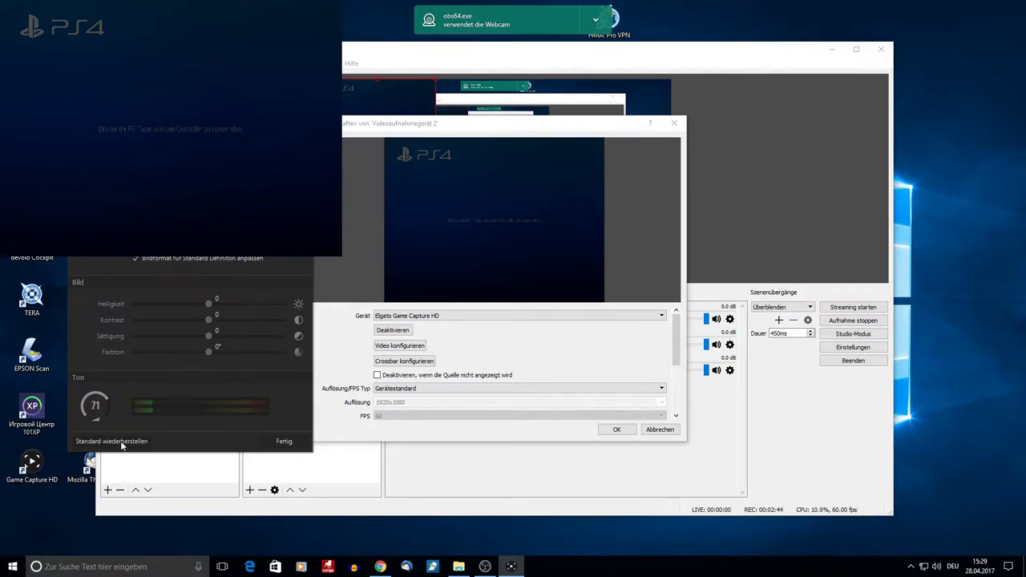
left_click(149, 271)
left_click(149, 271)
left_click(284, 441)
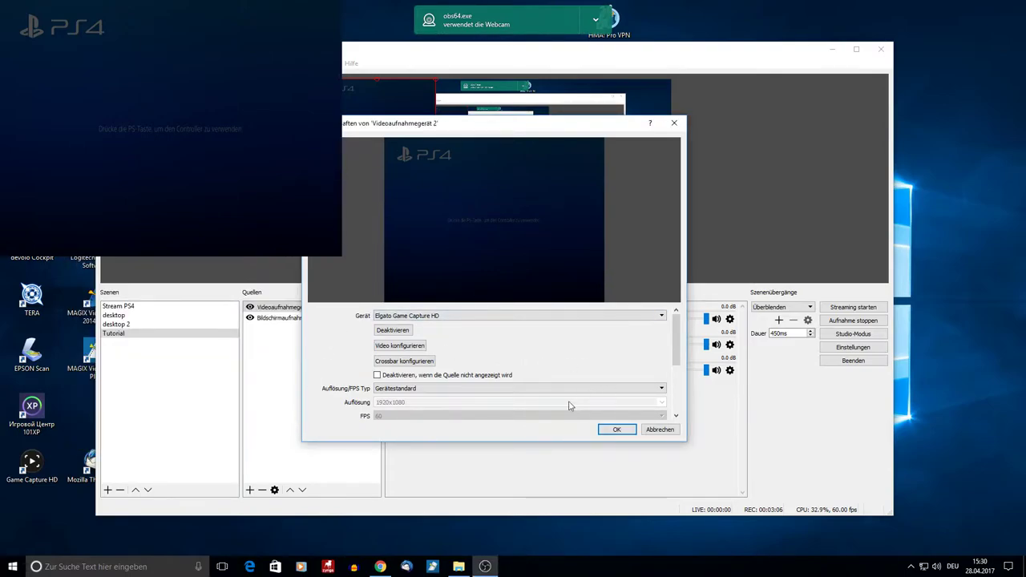
left_click(616, 429)
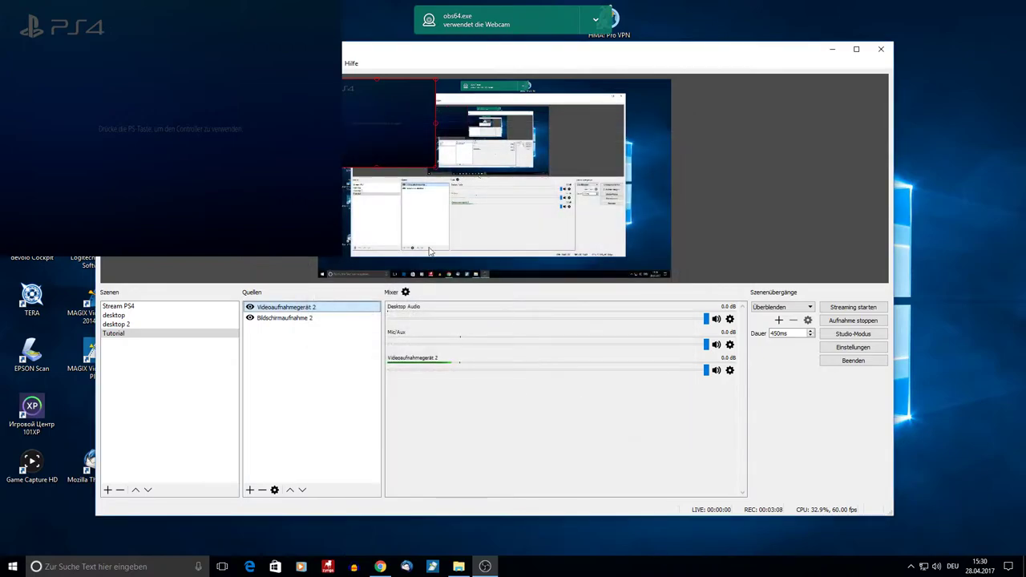
Try the Bildschirmaufnahme 2 source above Videoaufnahmegerät 2 in the source order, and move it back below.
right_click(401, 122)
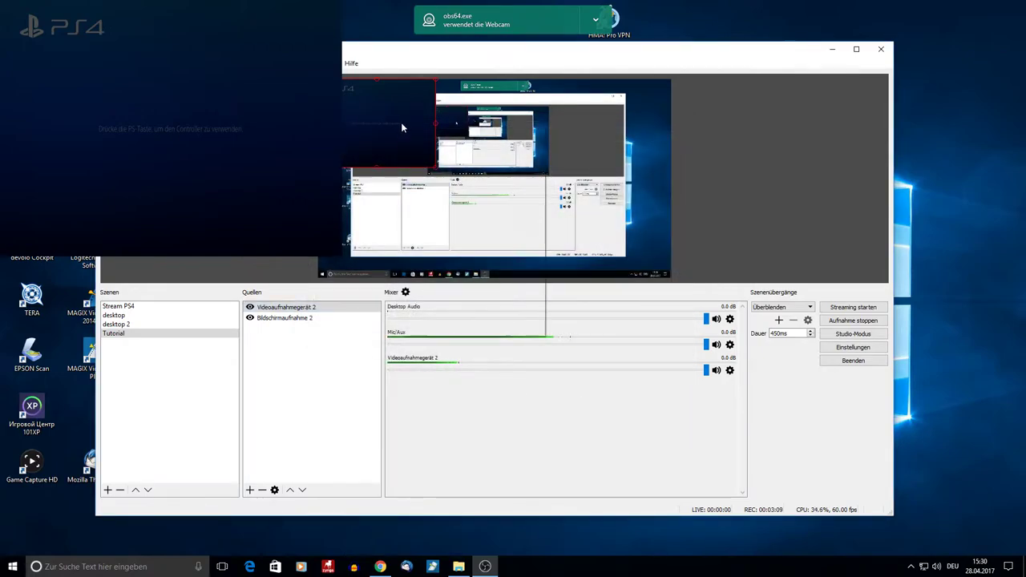
left_click(279, 324)
left_click(289, 490)
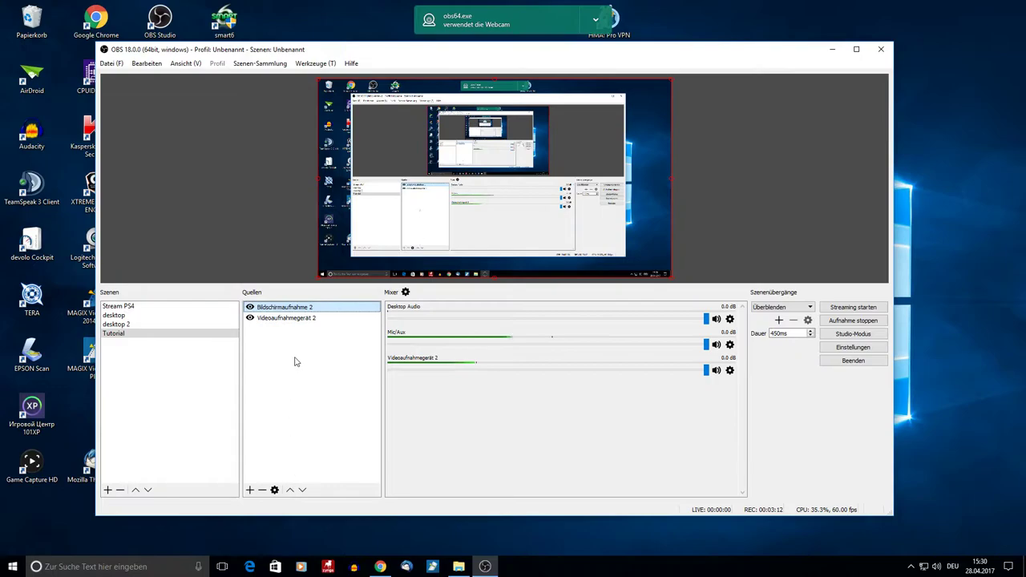
left_click(286, 319)
right_click(381, 148)
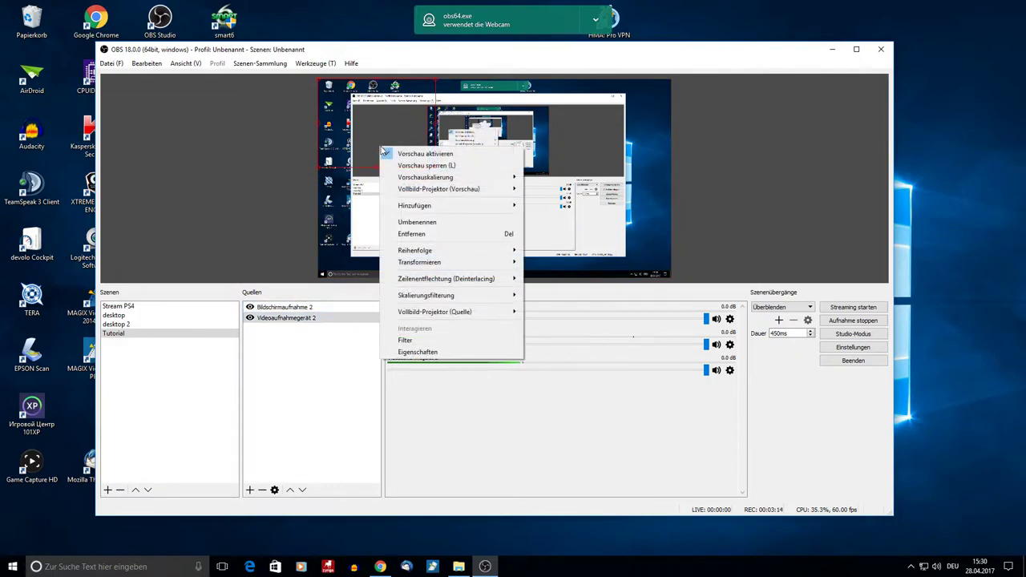
left_click(281, 310)
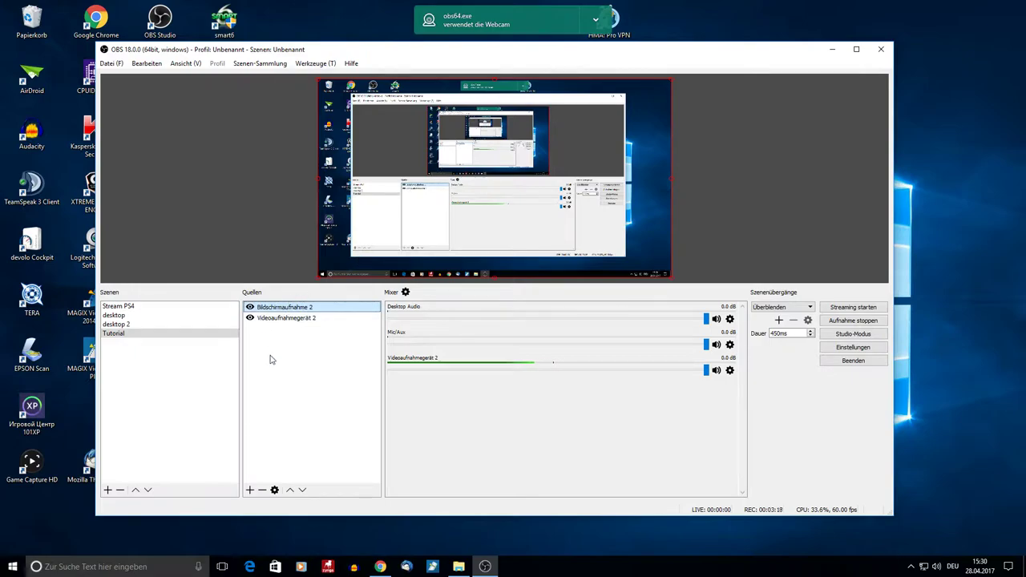
left_click(301, 490)
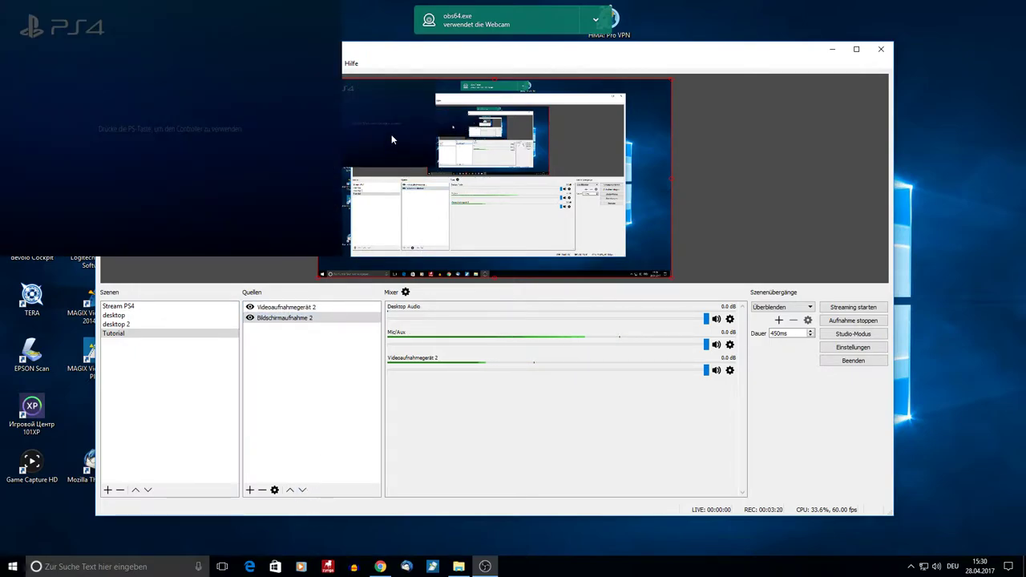
Fit the Videoaufnahmegerät 2 source to the screen size with the transform option An Bildschirmgröße anpassen.
left_click(286, 307)
right_click(381, 149)
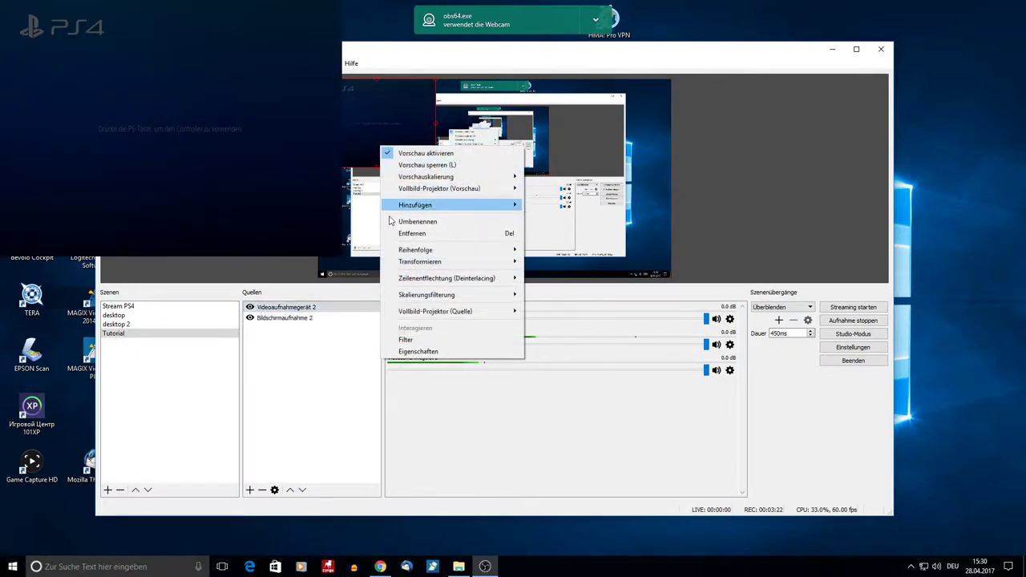
mouse_move(468, 262)
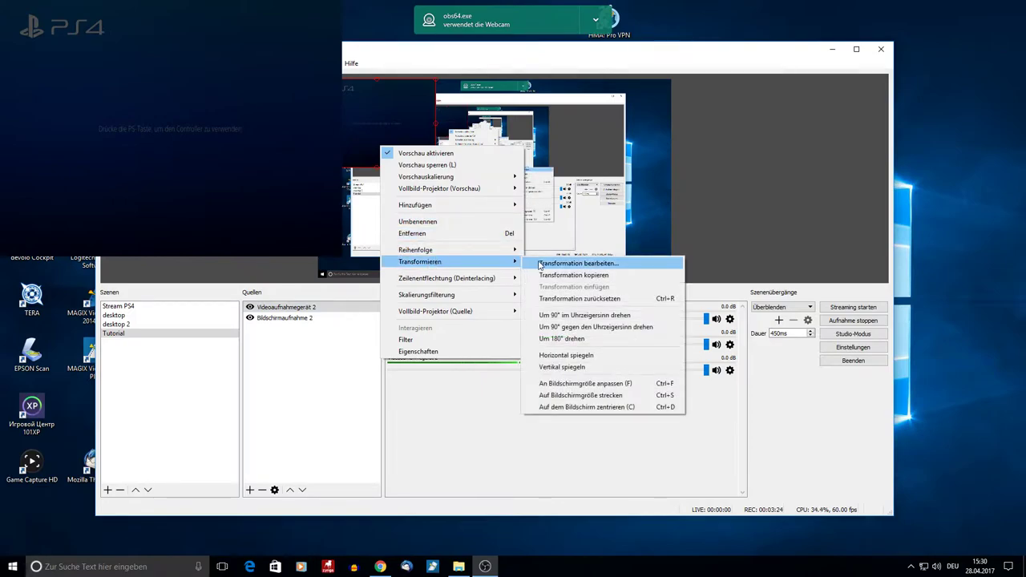
left_click(559, 385)
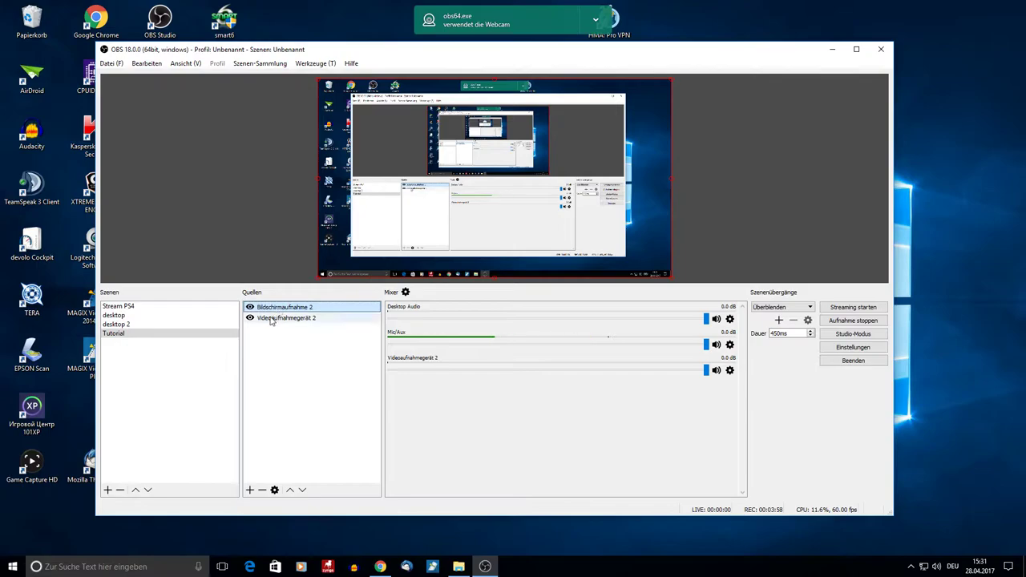
Examine the profile and device choices in the video configuration of Videoaufnahmegerät 2, and close that configuration window.
right_click(265, 318)
left_click(308, 472)
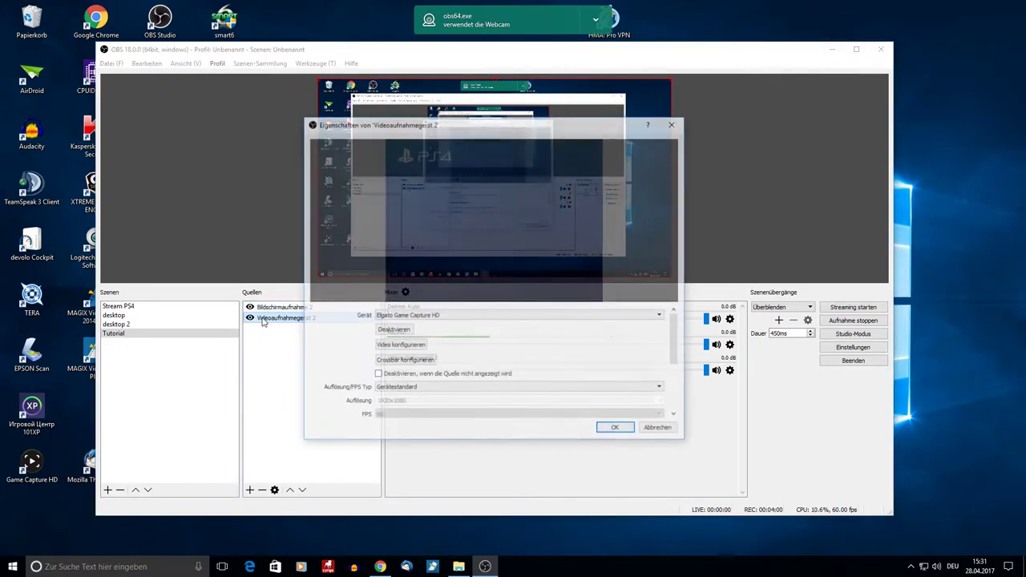
scroll(533, 360, "down", 2)
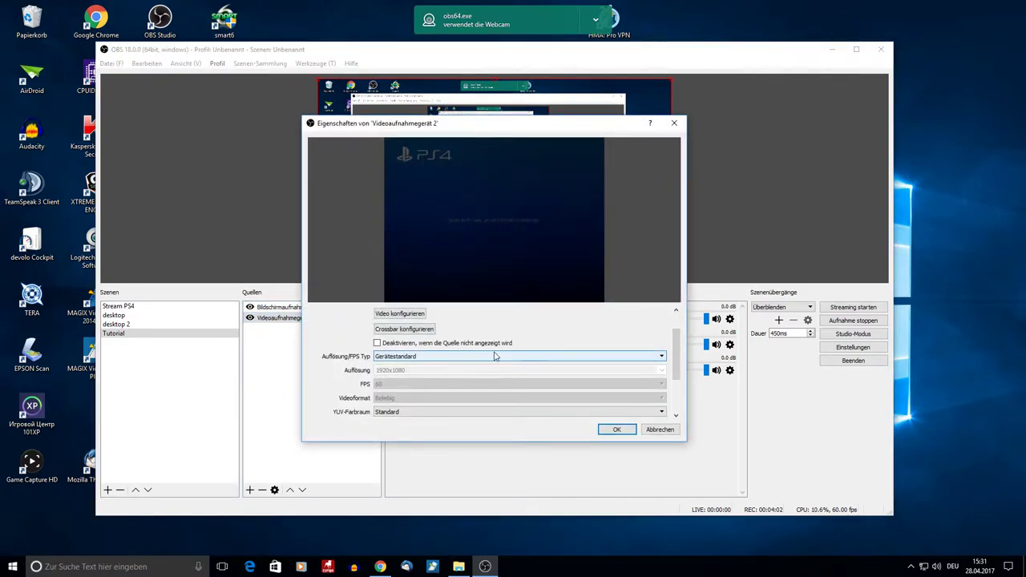
scroll(504, 353, "up", 2)
left_click(397, 345)
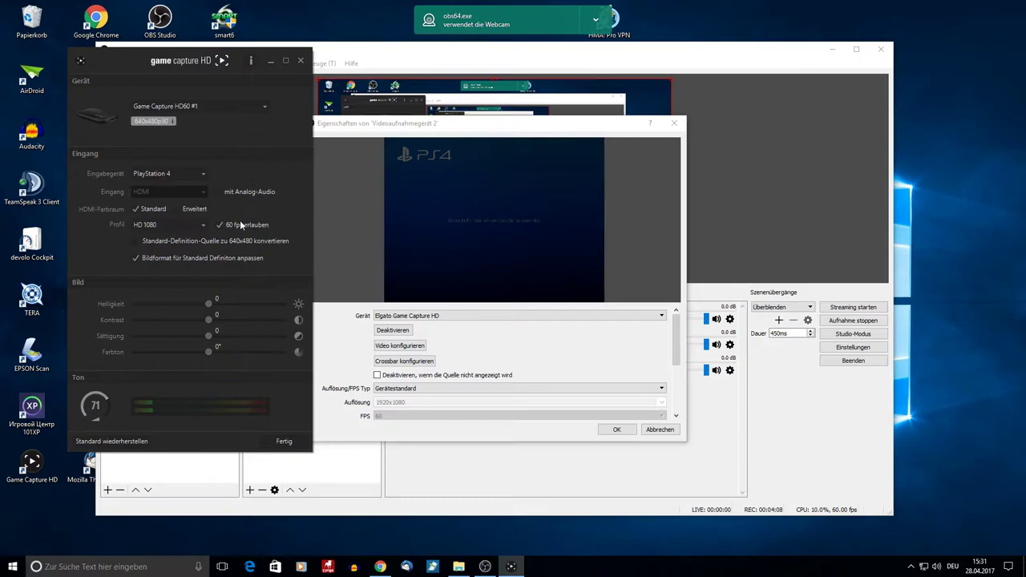
left_click(203, 227)
left_click(202, 226)
left_click(266, 107)
left_click(266, 106)
left_click(301, 60)
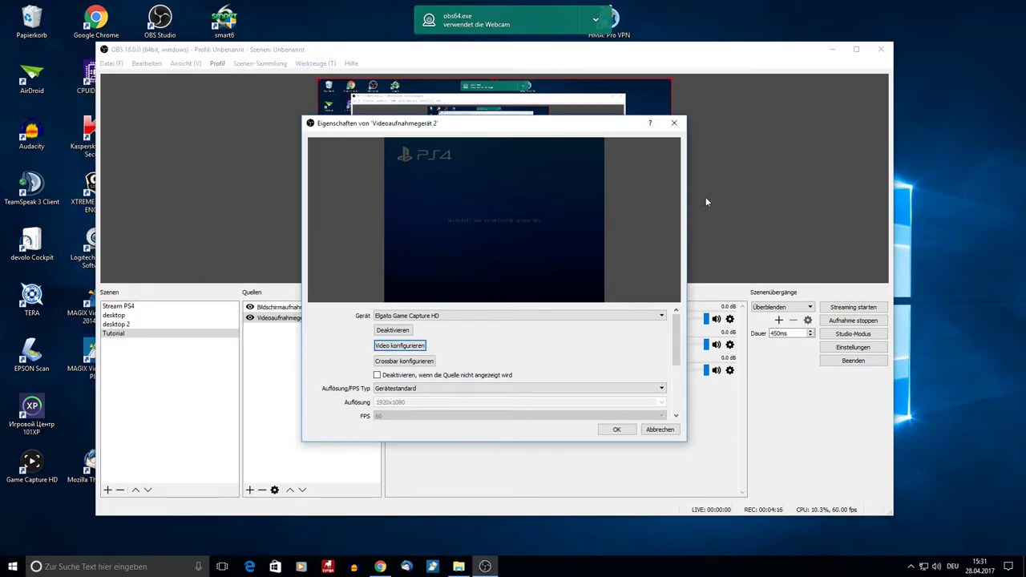
Accept the Videoaufnahmegerät 2 properties and try adding a new Videoaufnahmegerät source under the suggested name with its default device settings.
left_click(616, 431)
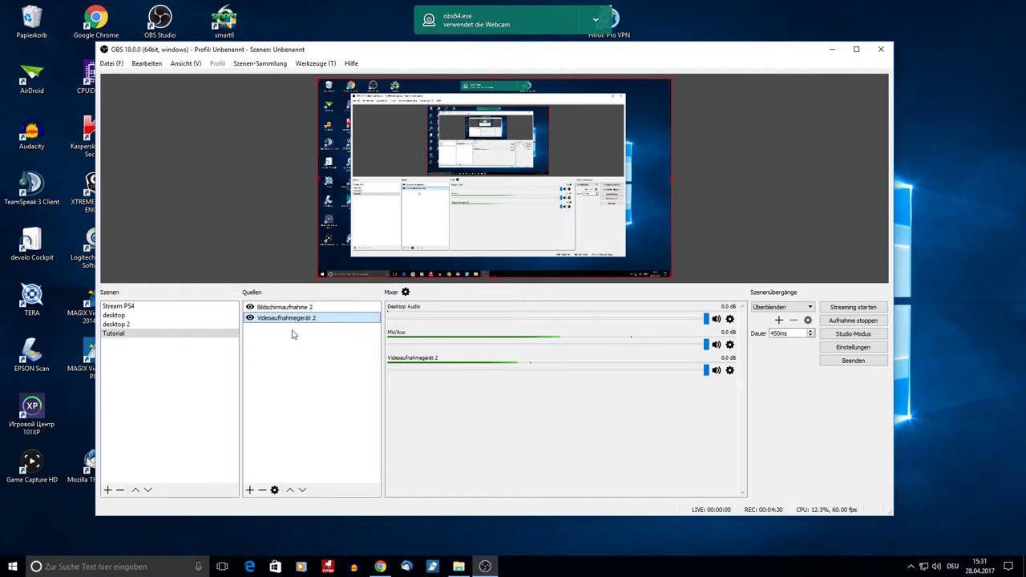
left_click(250, 490)
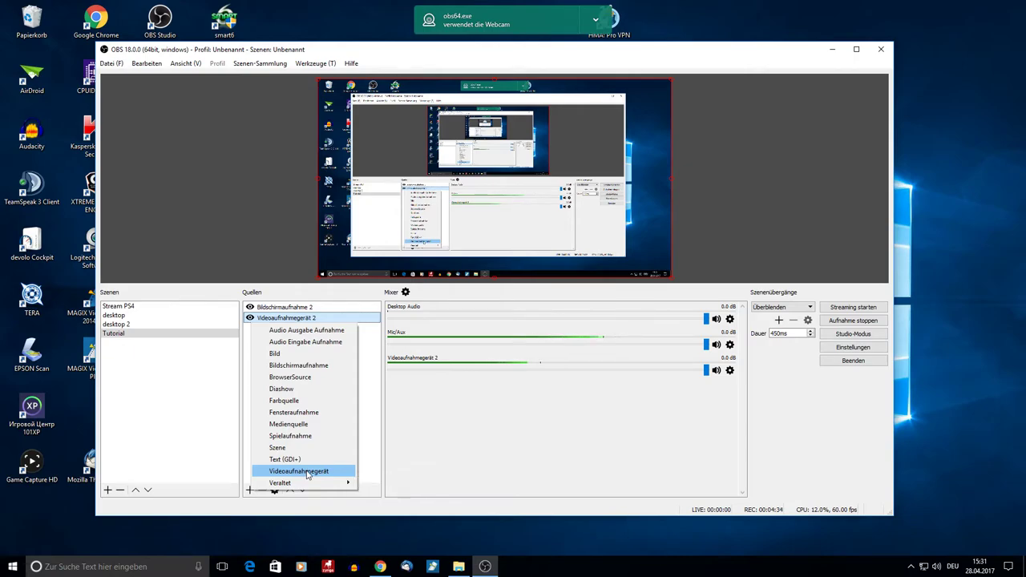
left_click(308, 474)
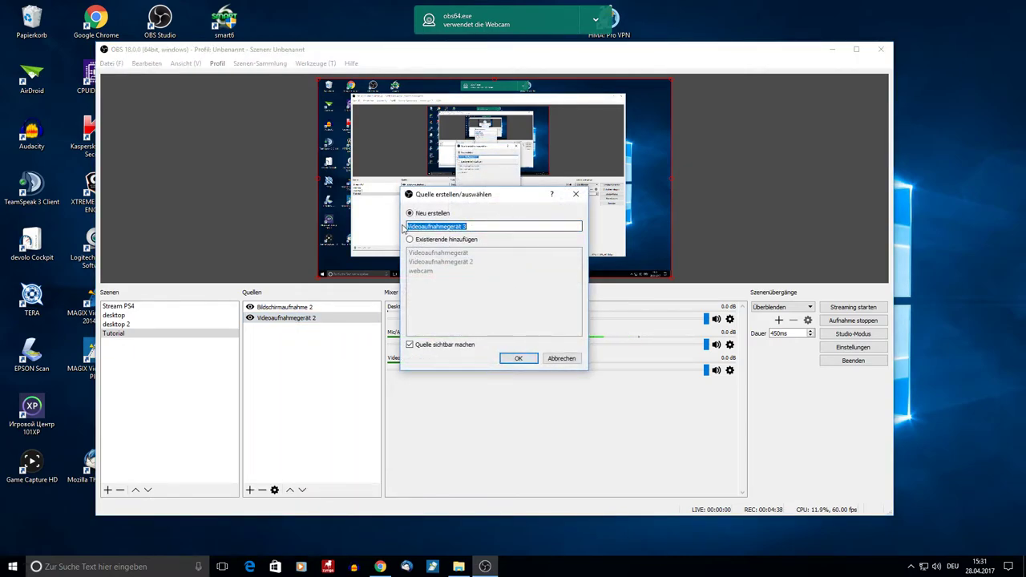
left_click(518, 358)
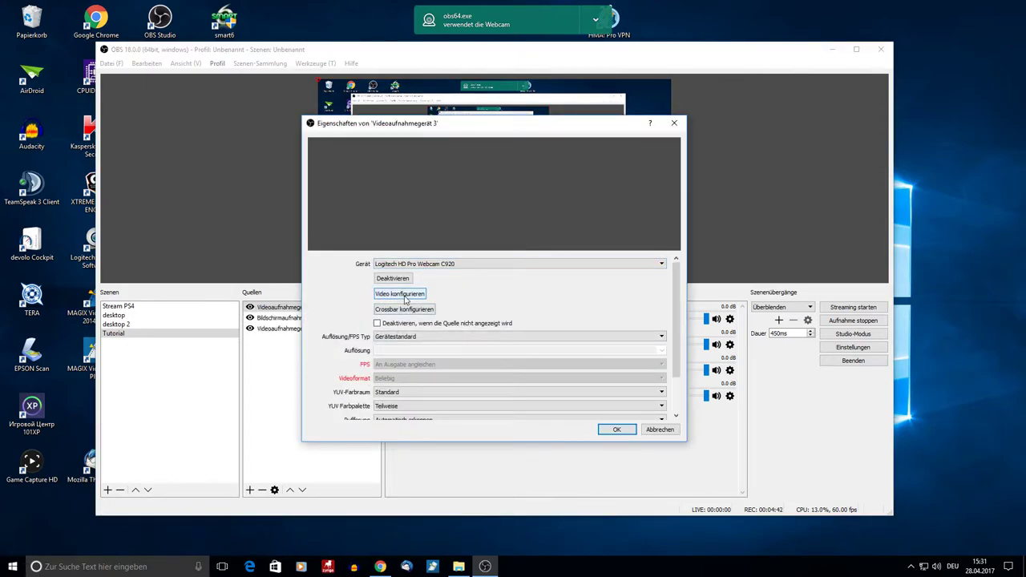
left_click(617, 430)
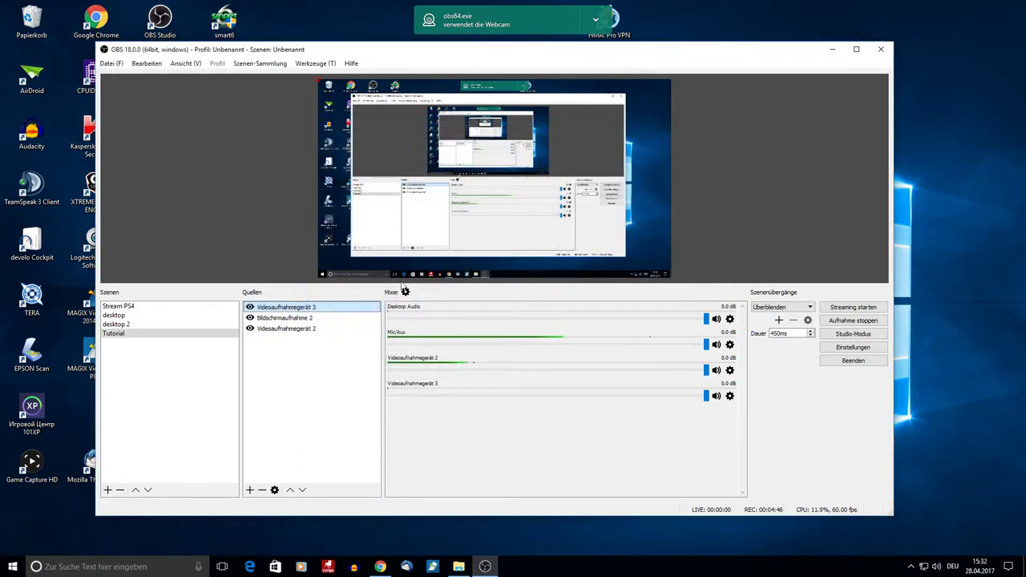
Remove the Videoaufnahmegerät 3 source from the Tutorial scene and confirm the removal.
right_click(295, 311)
left_click(262, 490)
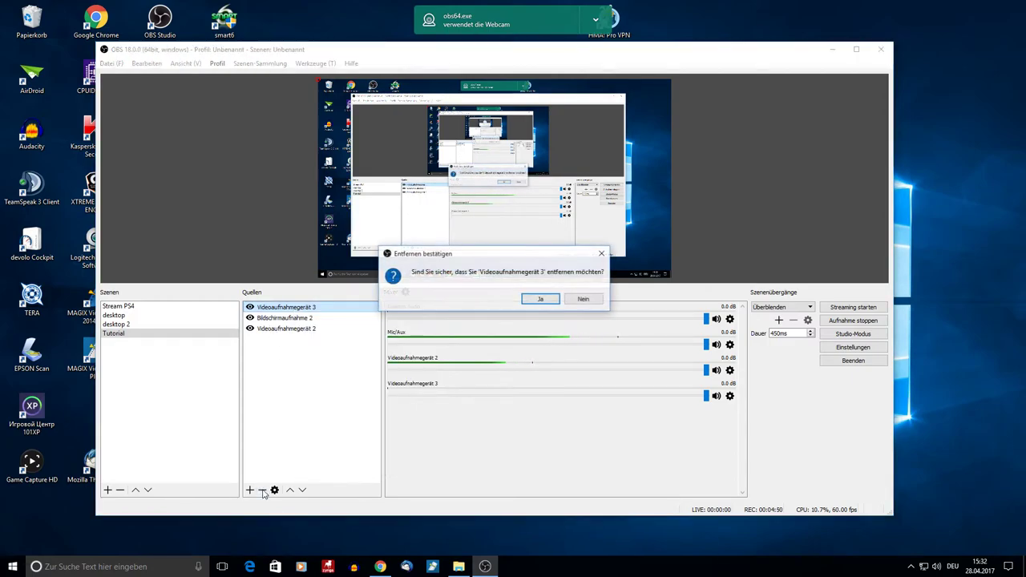
left_click(540, 298)
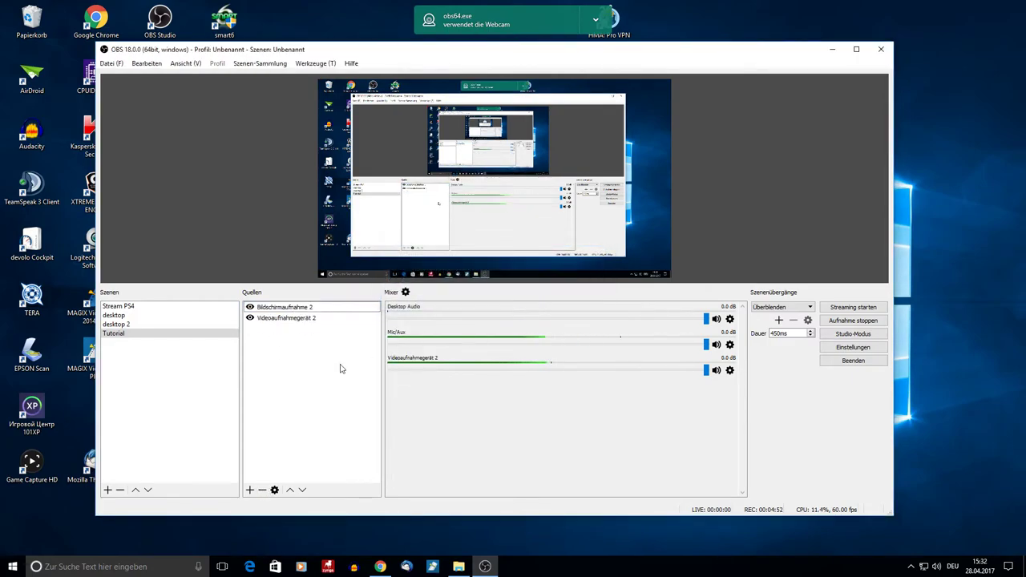
Add the existing webcam video source to the Tutorial scene and move its picture to the lower right corner of the canvas.
left_click(250, 490)
left_click(276, 470)
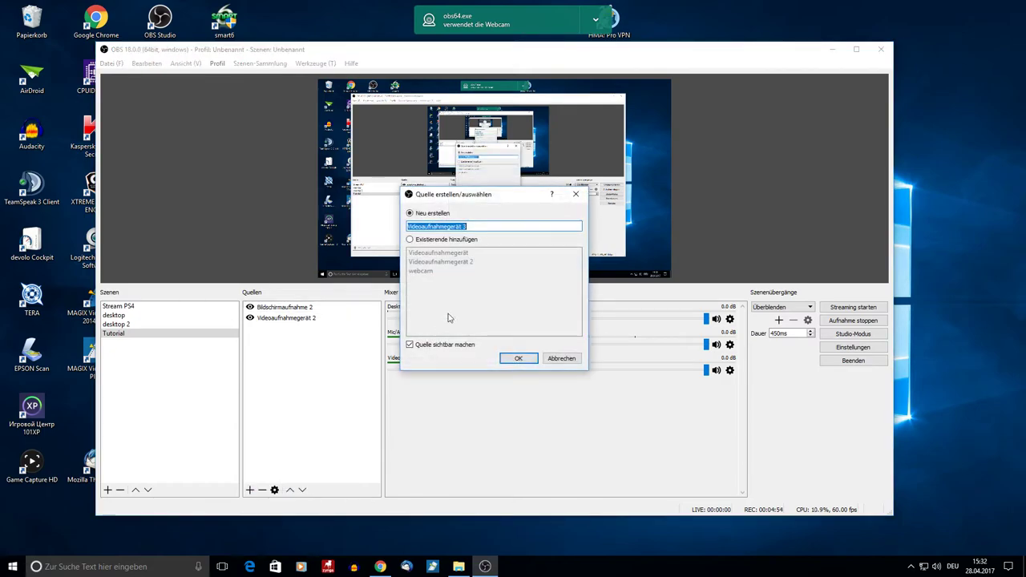
left_click(411, 241)
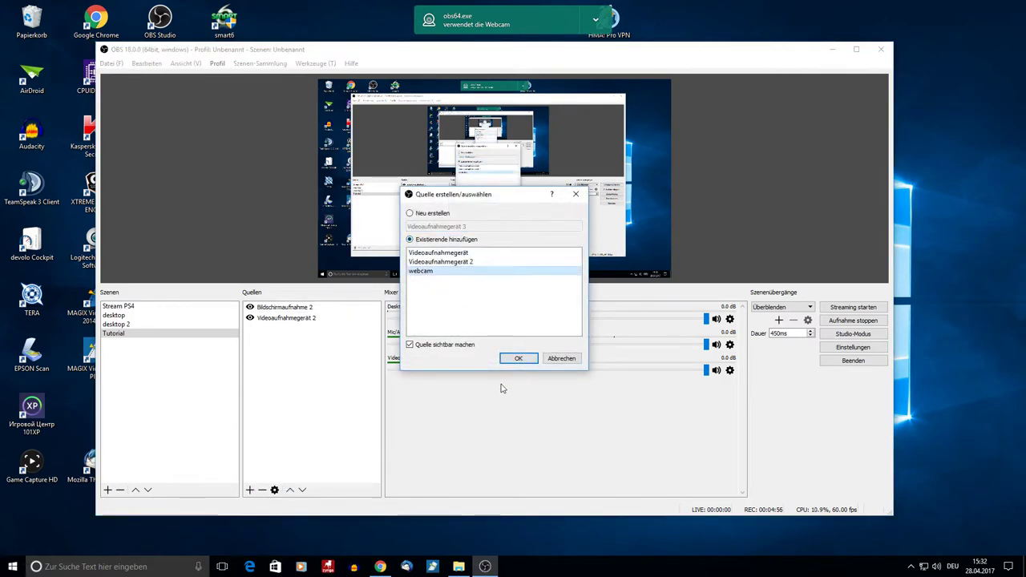
left_click(518, 358)
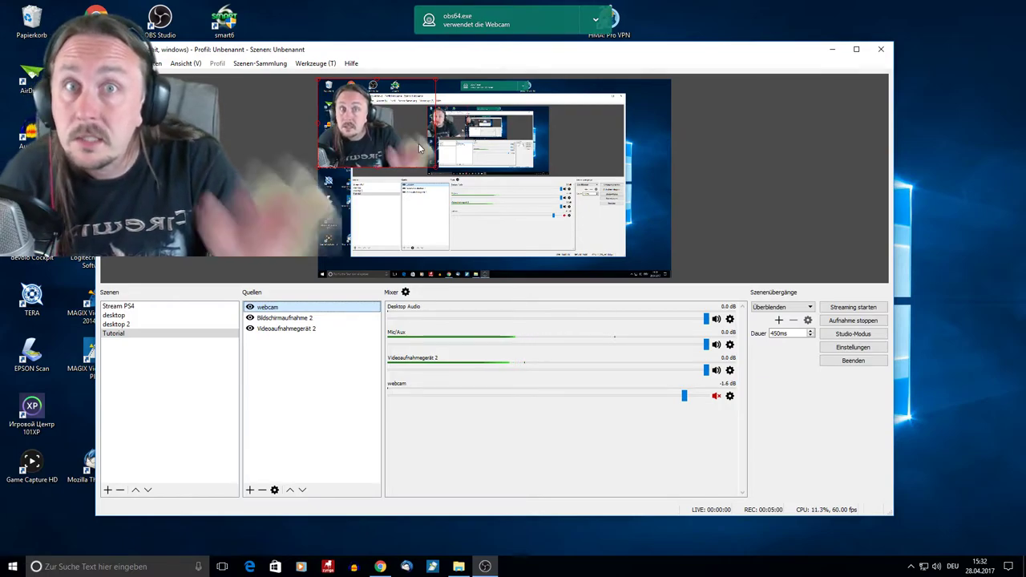
left_click_drag(365, 138, 617, 247)
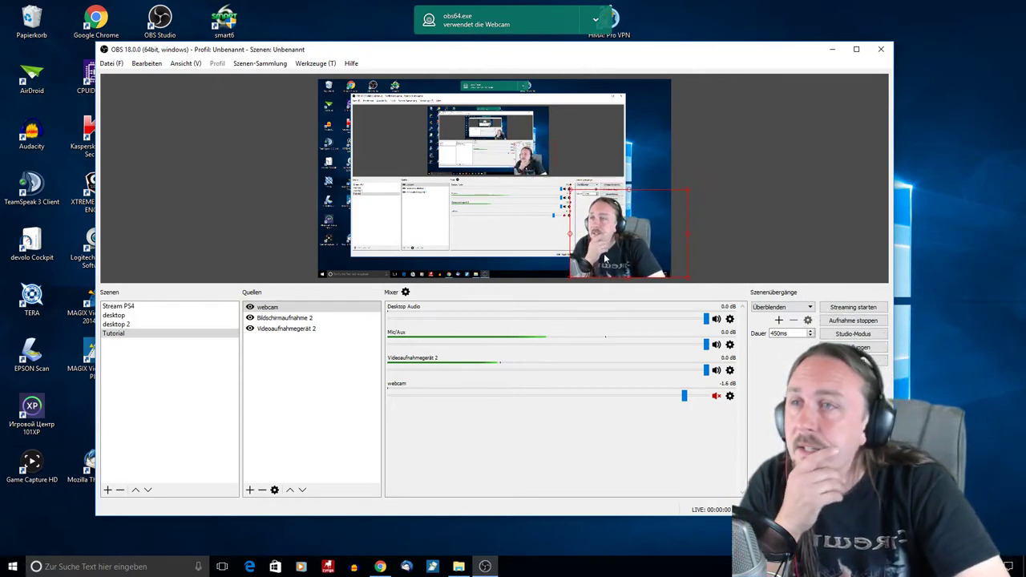
Open the filters of the webcam source and turn off its existing Chroma Key effect filter.
right_click(268, 309)
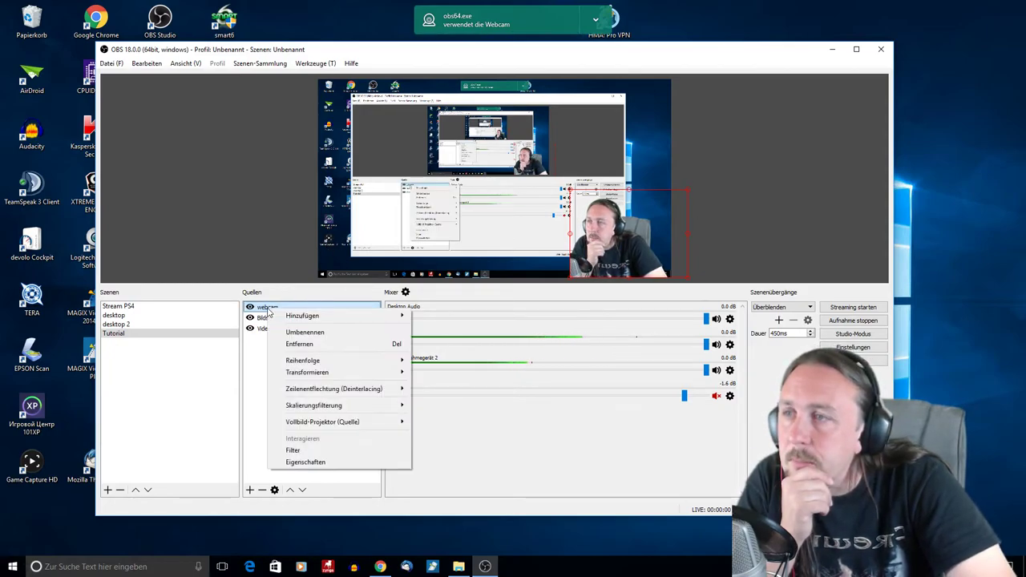
left_click(293, 450)
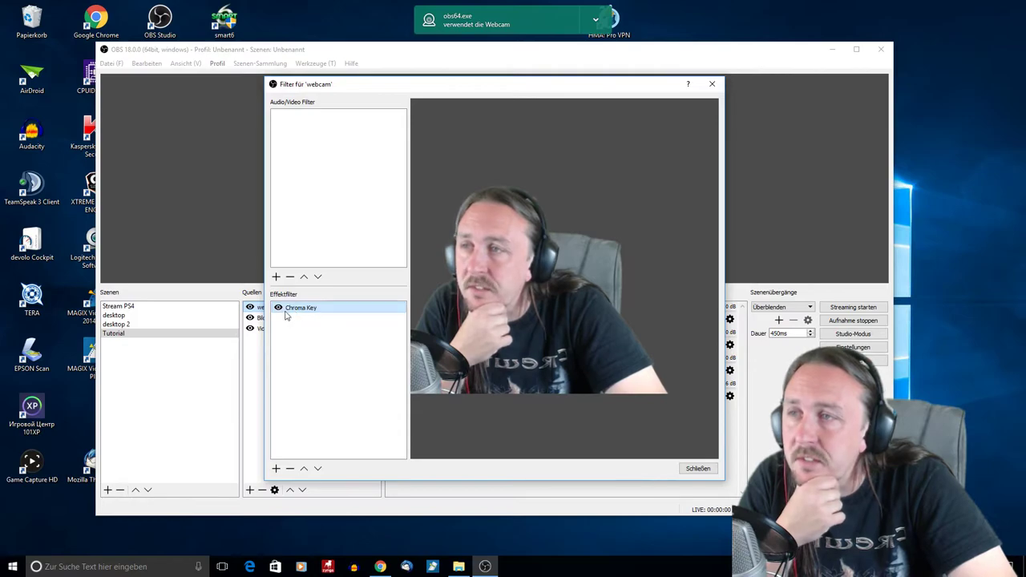
left_click(278, 308)
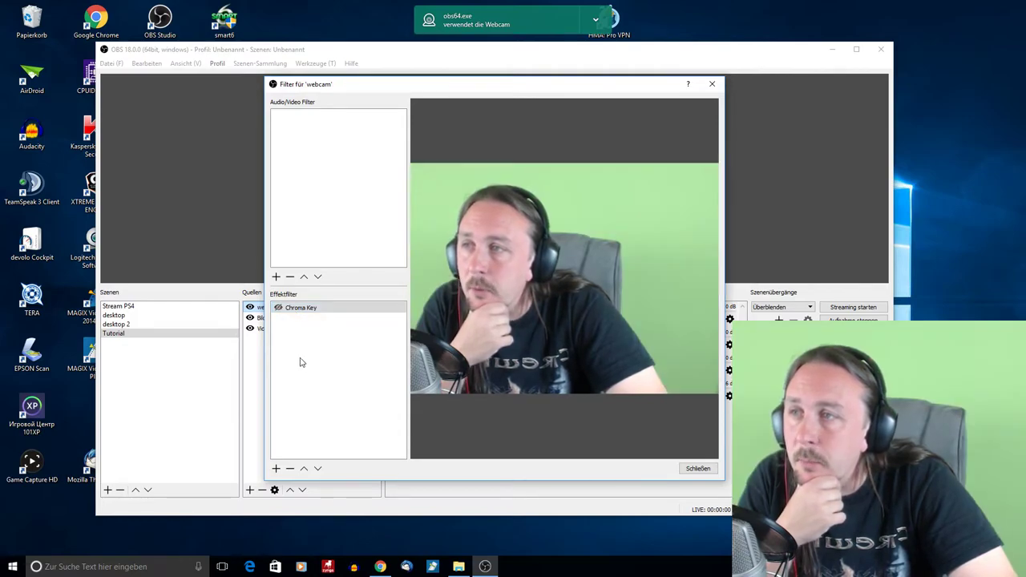
Add a Chroma Key effect filter named Chroma Key2 to the webcam, set its Ähnlichkeit to 429, and close the filters.
left_click(277, 468)
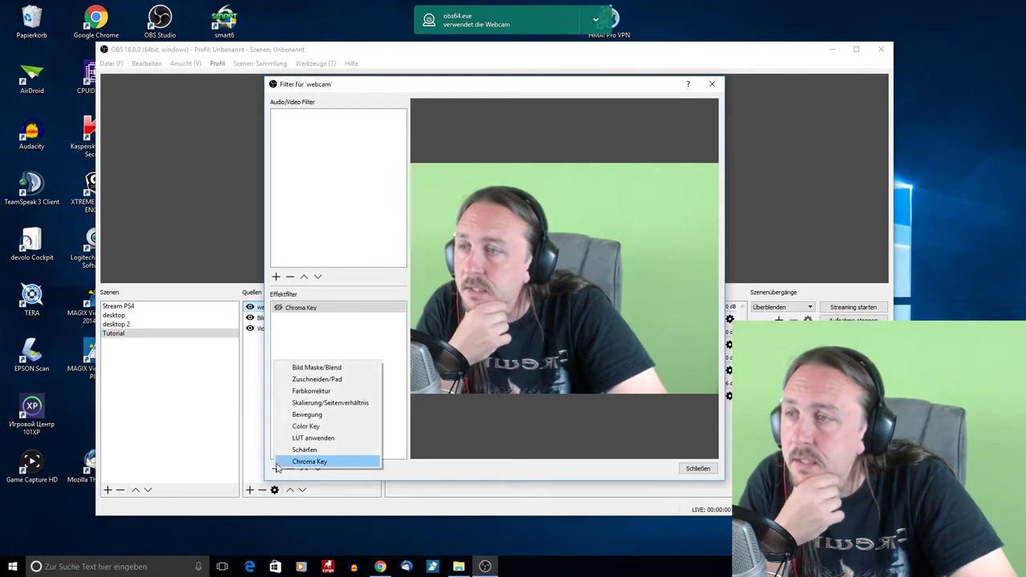
left_click(319, 462)
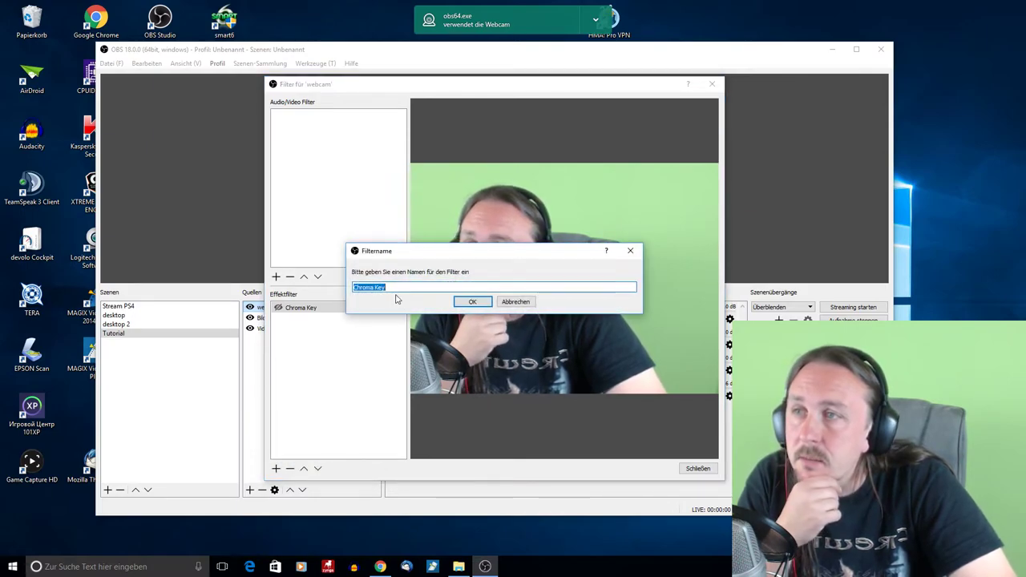
key("End")
type("2")
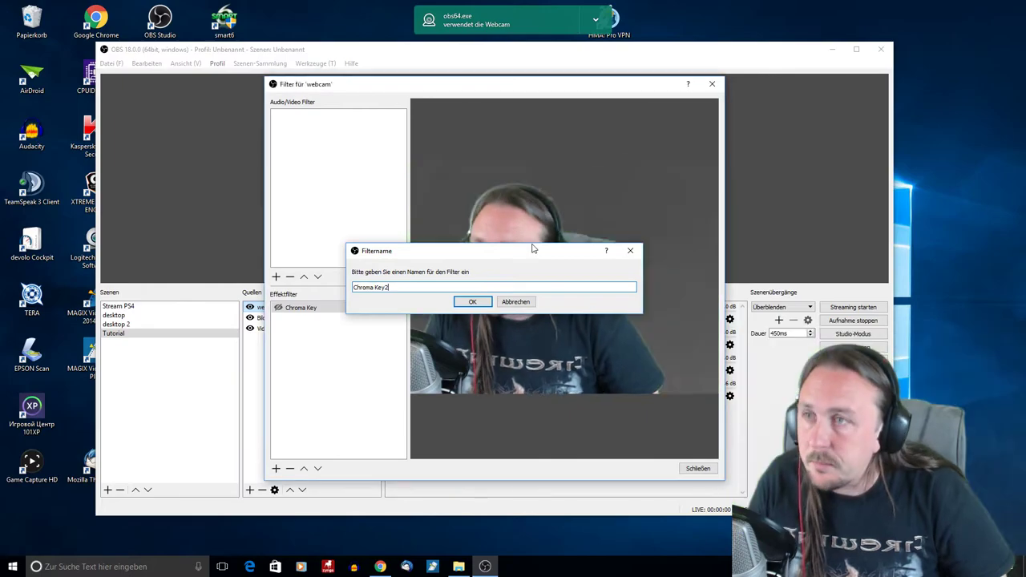
key("Return")
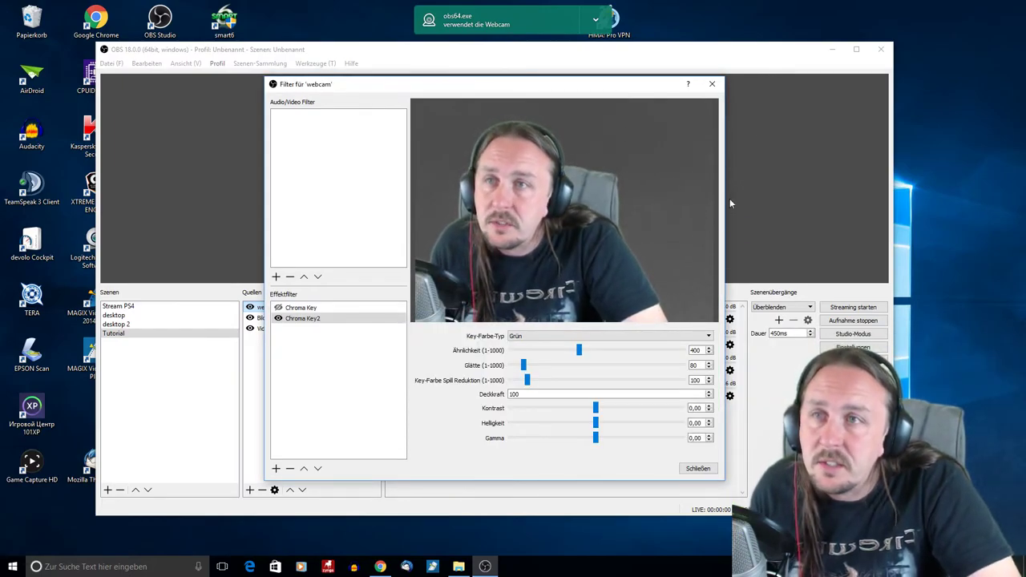
left_click_drag(578, 350, 584, 351)
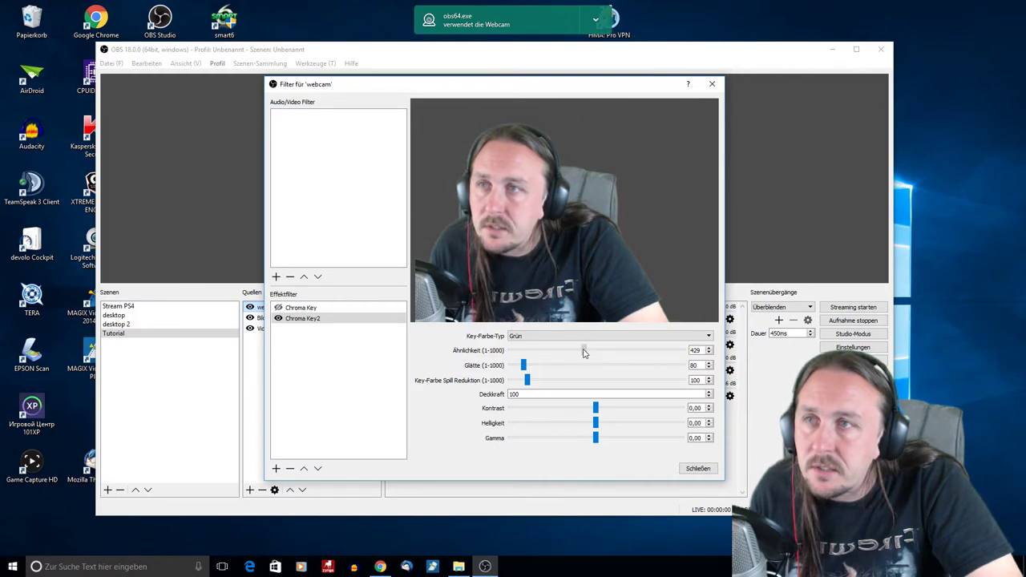
left_click(698, 468)
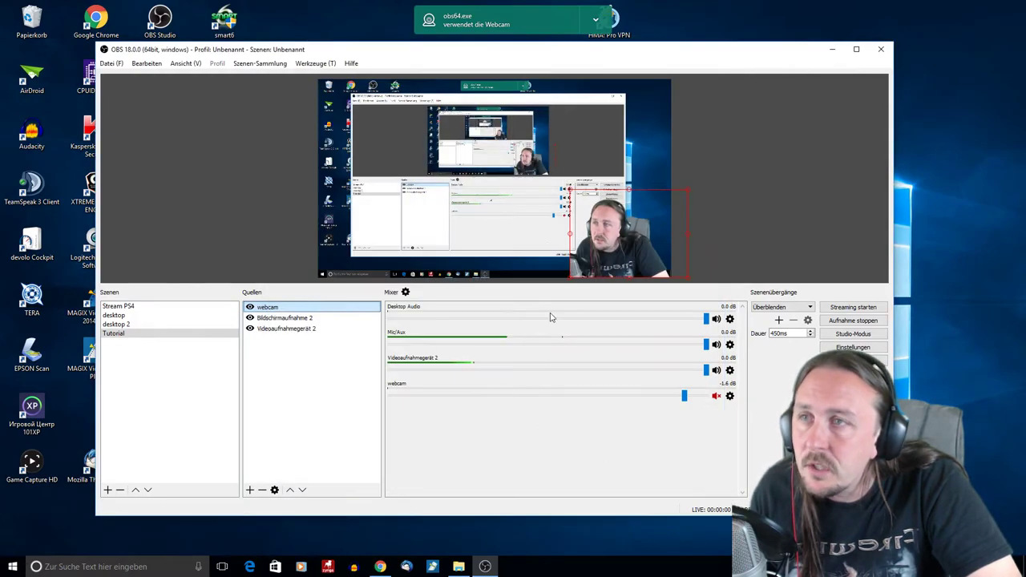
Turn the webcam's original Chroma Key filter back on, remove the Chroma Key2 filter, and close the filters.
right_click(267, 309)
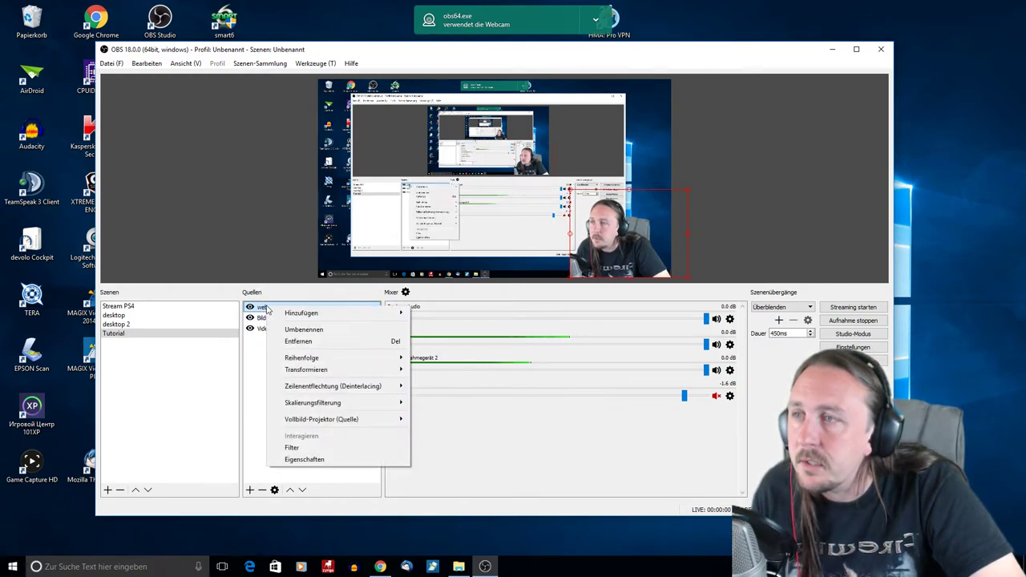
left_click(292, 447)
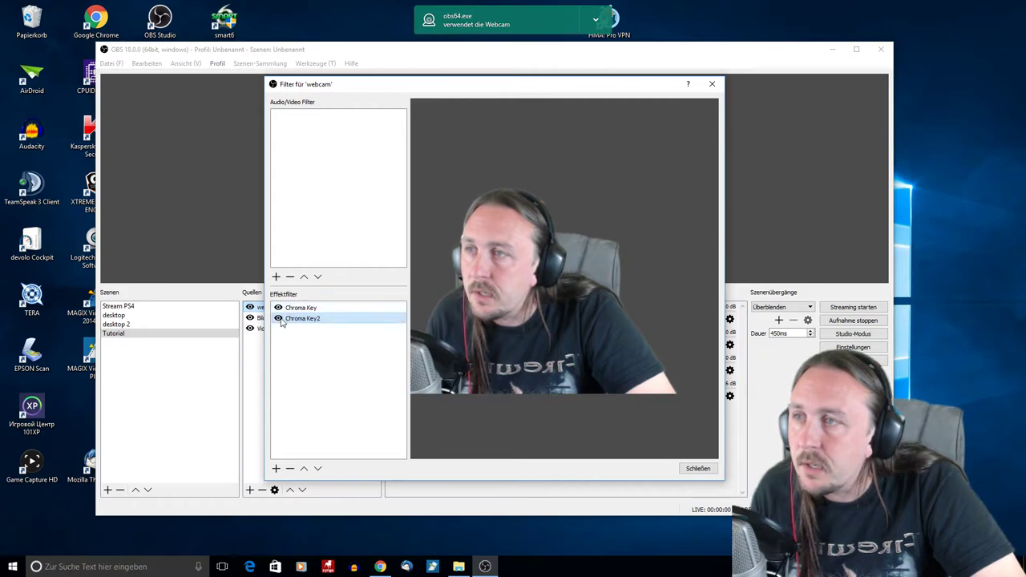
left_click(282, 321)
left_click(290, 468)
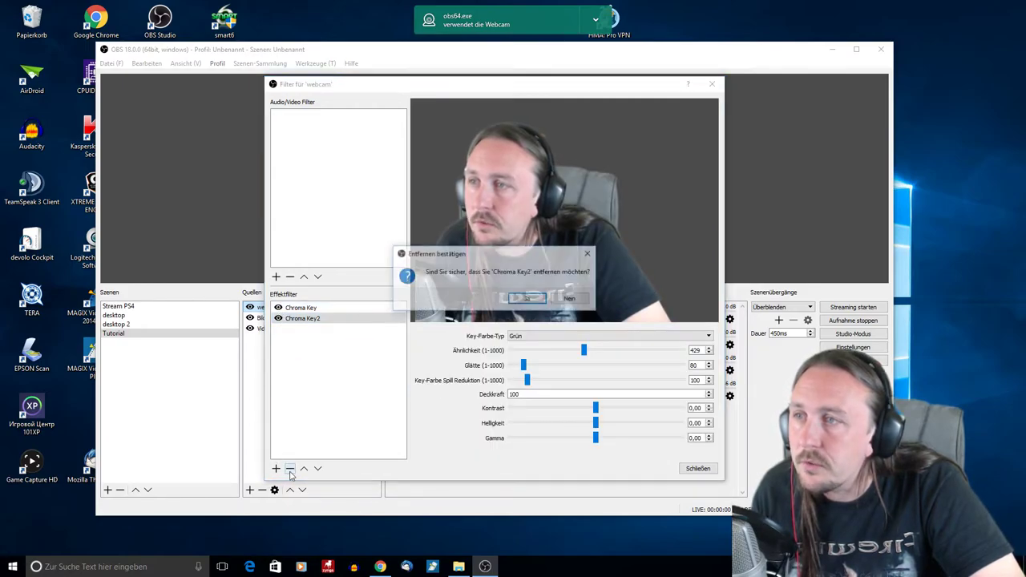
left_click(528, 298)
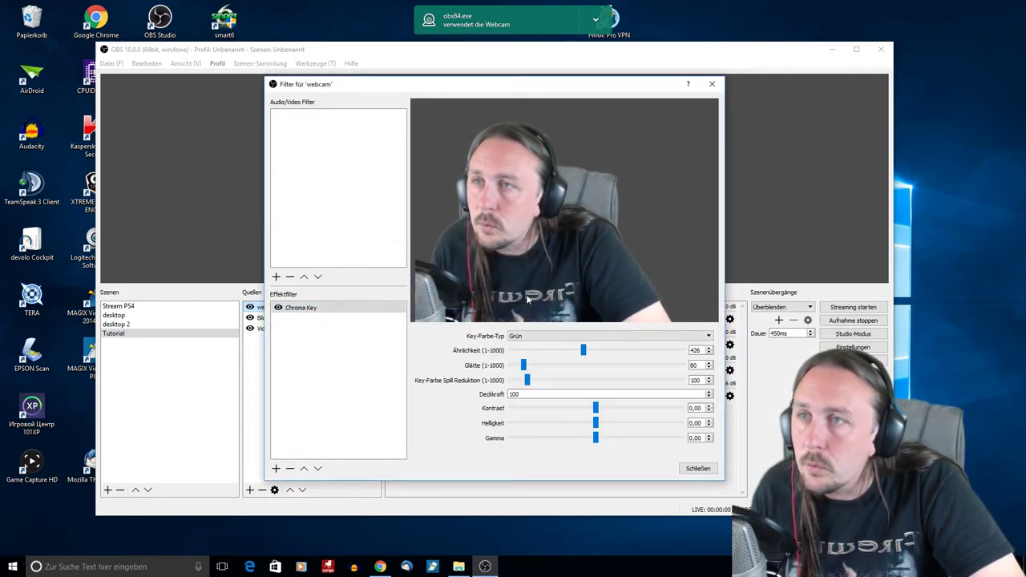
left_click(697, 470)
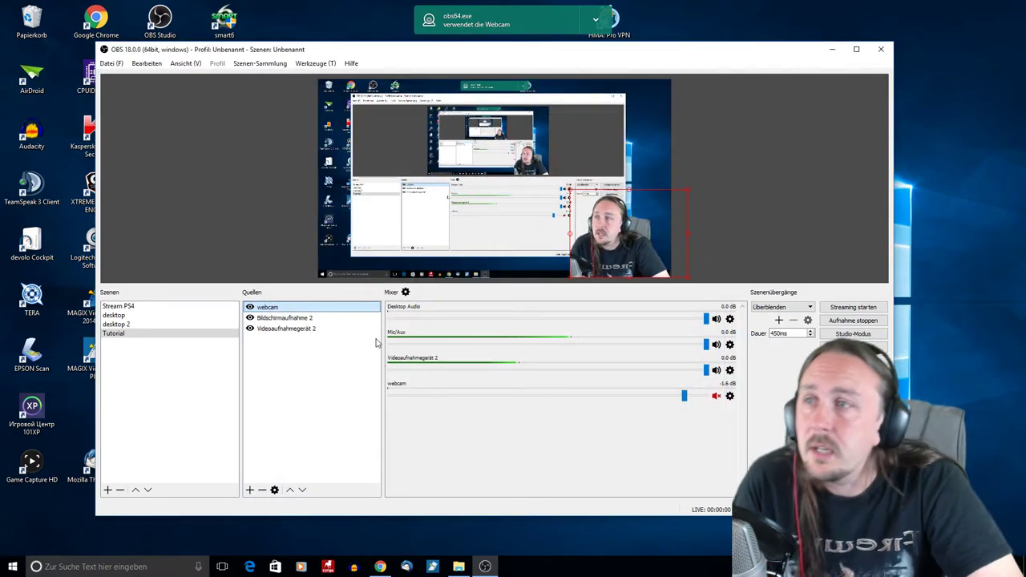
Examine the webcam source's properties, including the available resolutions, and close them with confirmation.
right_click(266, 308)
left_click(262, 308)
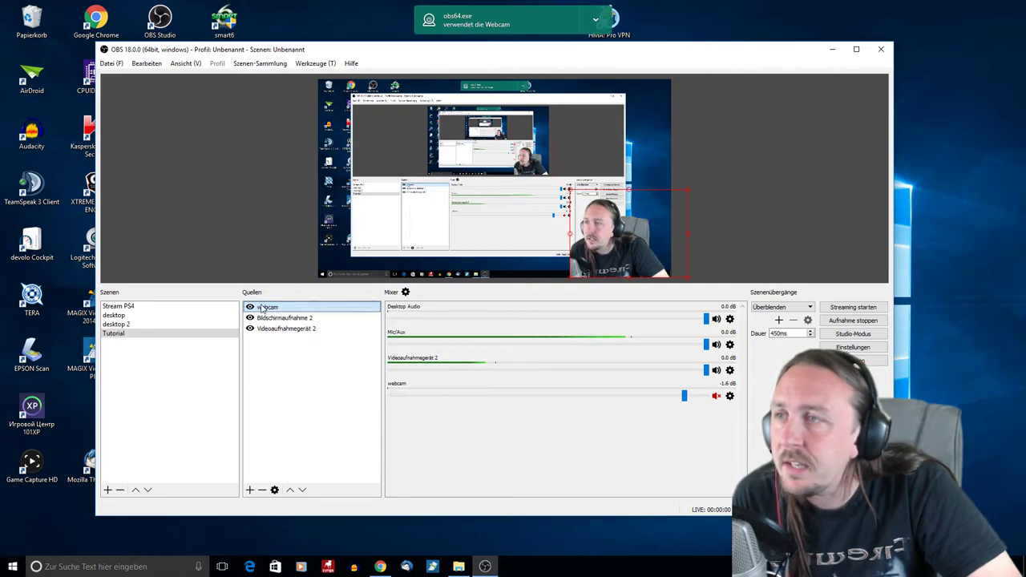
double_click(262, 309)
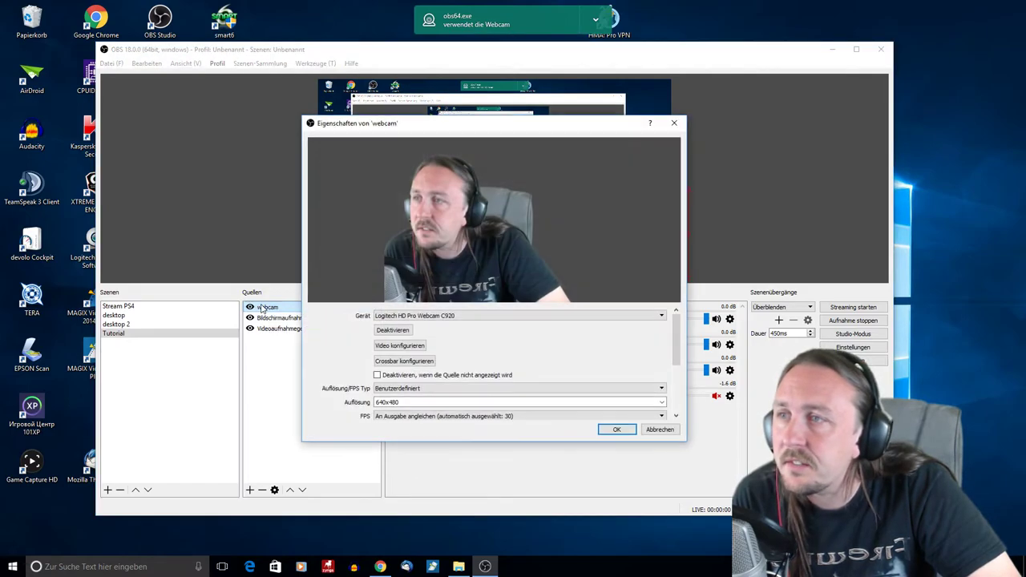
left_click(377, 376)
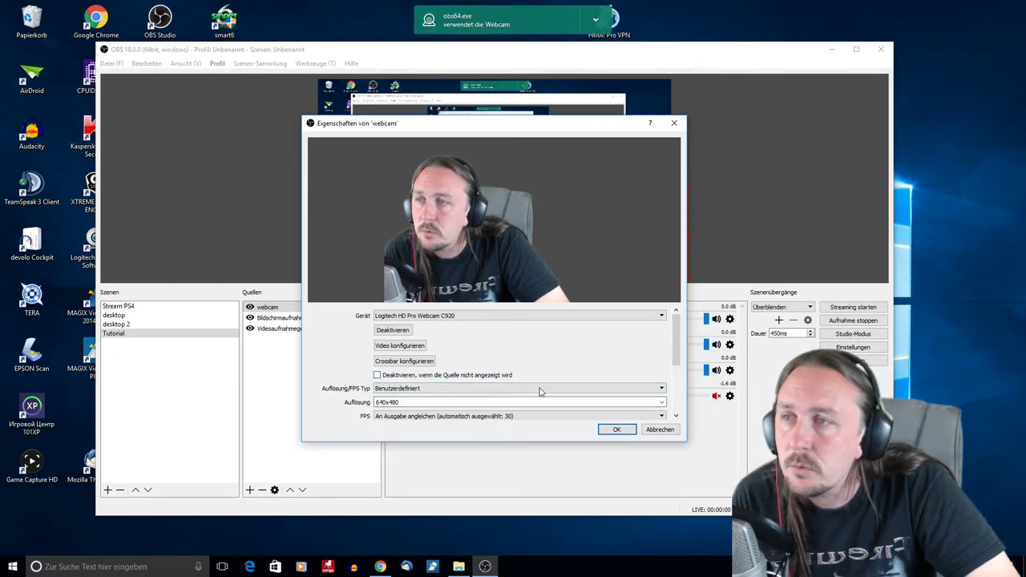
scroll(409, 357, "down", 2)
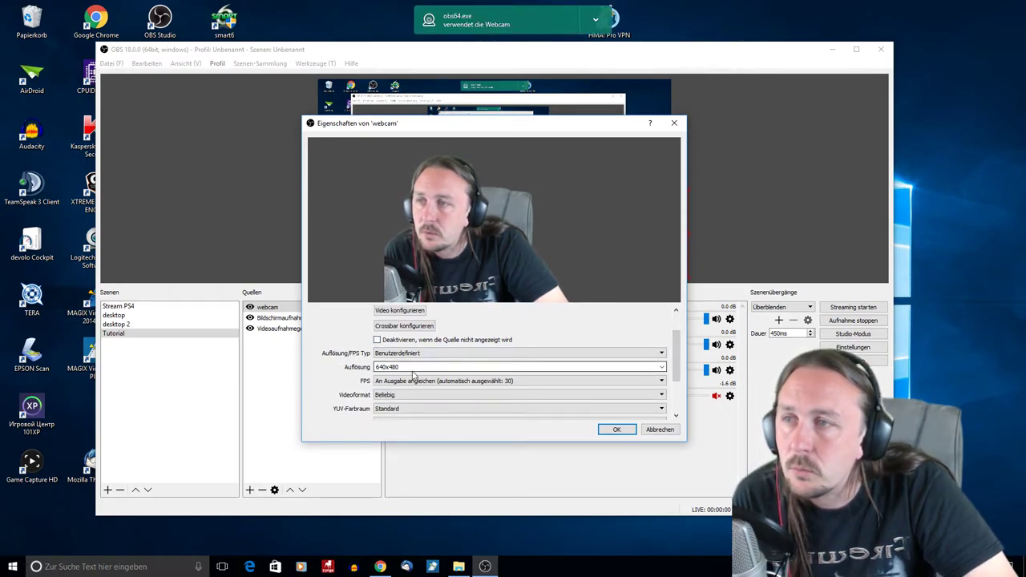
right_click(676, 353)
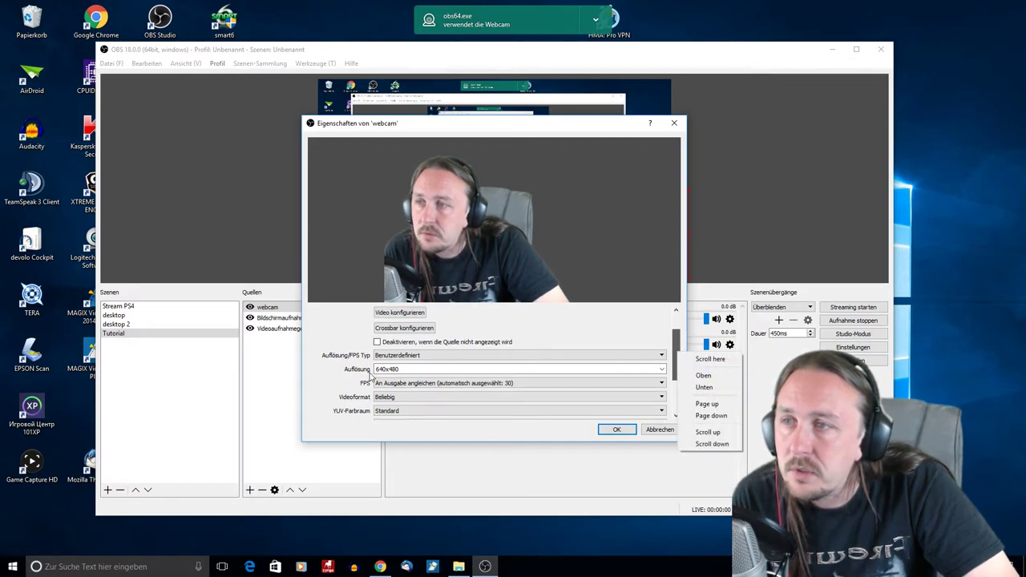
left_click(653, 368)
left_click(661, 371)
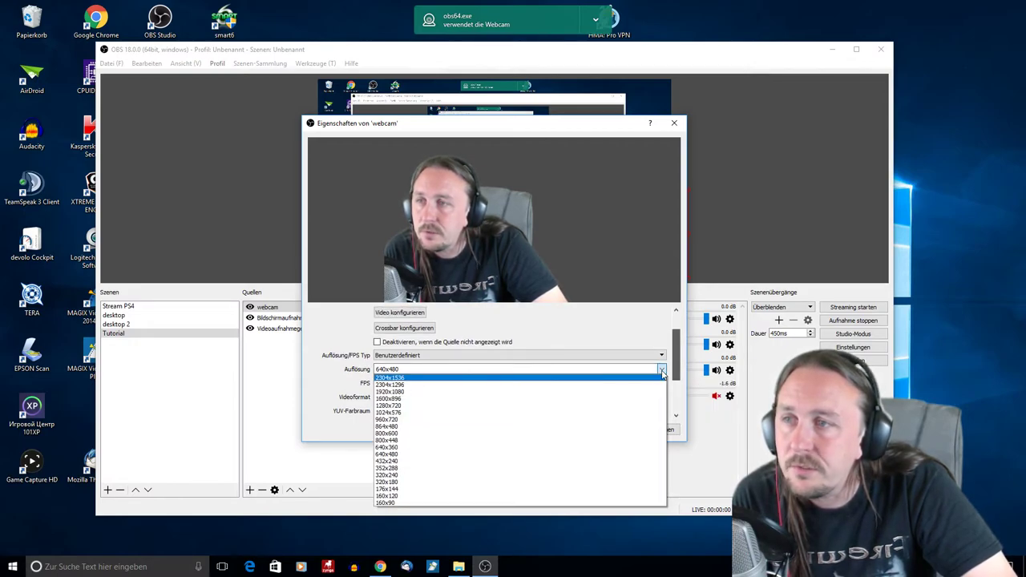
left_click(346, 339)
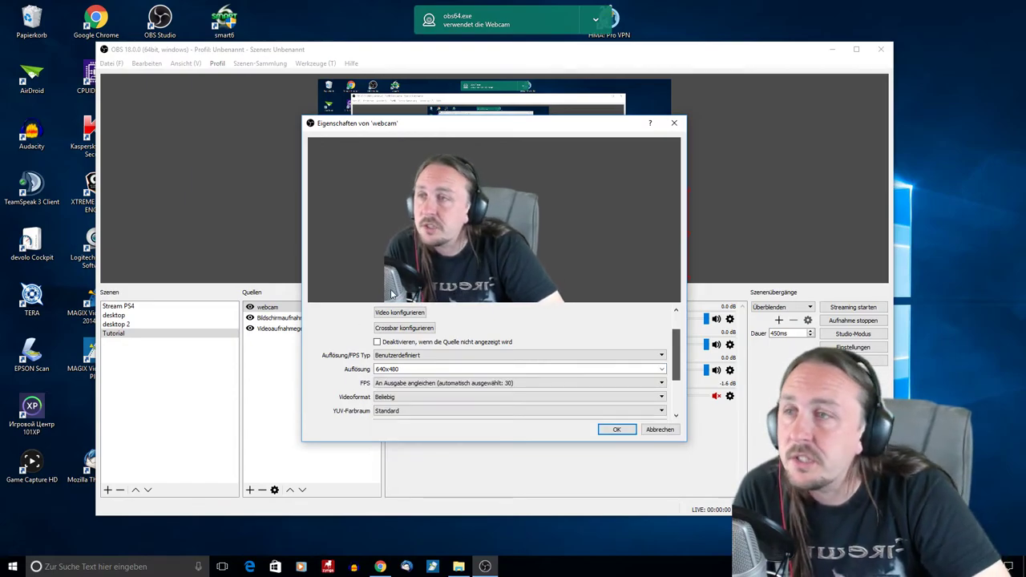
left_click(615, 429)
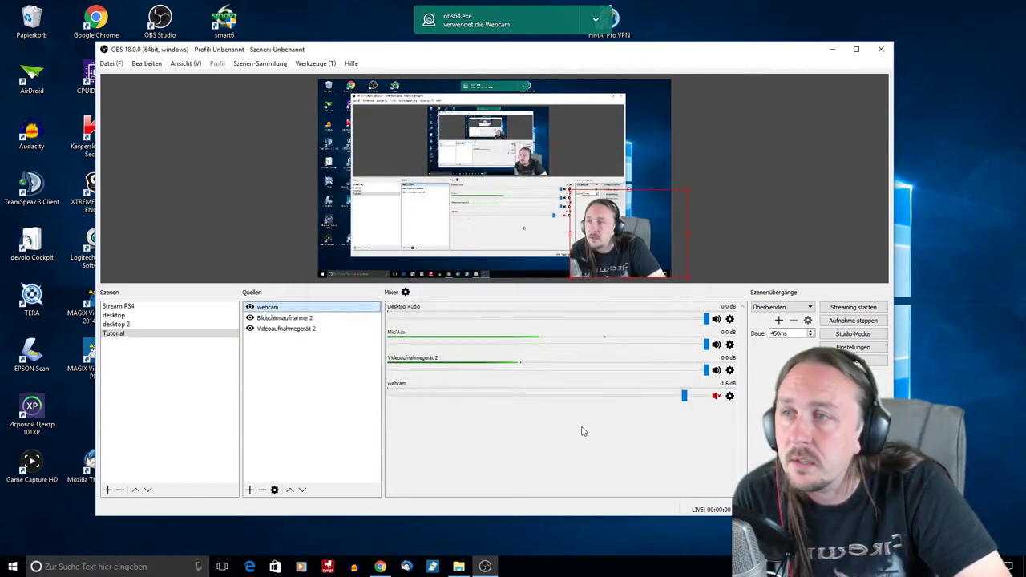
Select the Videoaufnahmegerät 2 source, open the program settings, and examine the Allgemein, Stream and Ausgabe categories, including video bitrate and encoder.
left_click(275, 330)
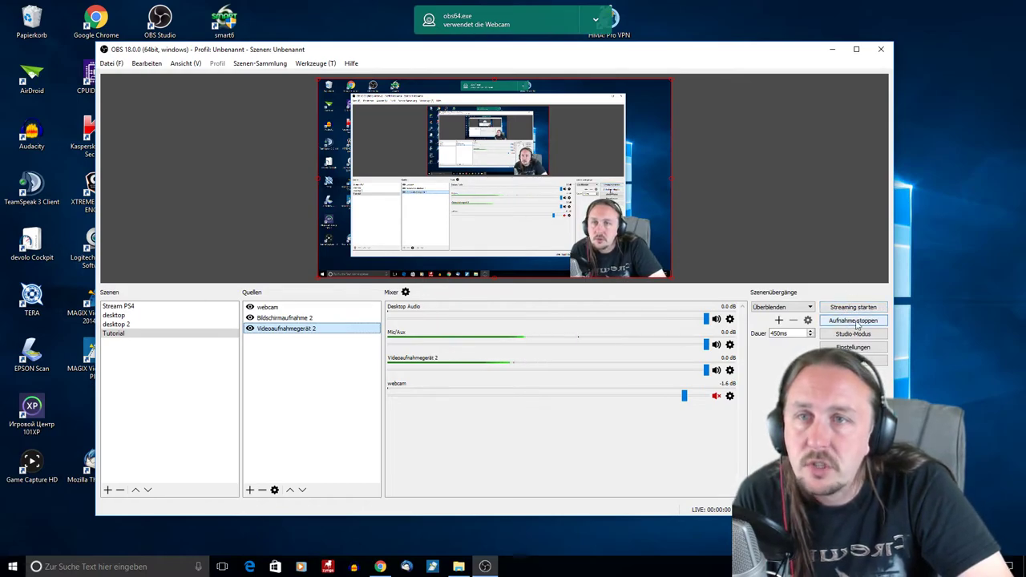
left_click(852, 347)
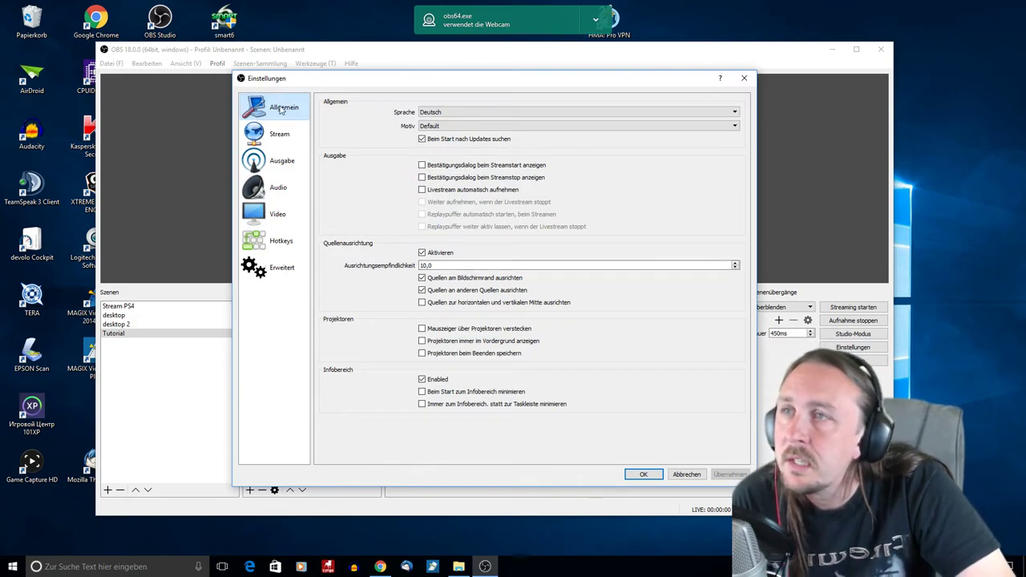
left_click(275, 135)
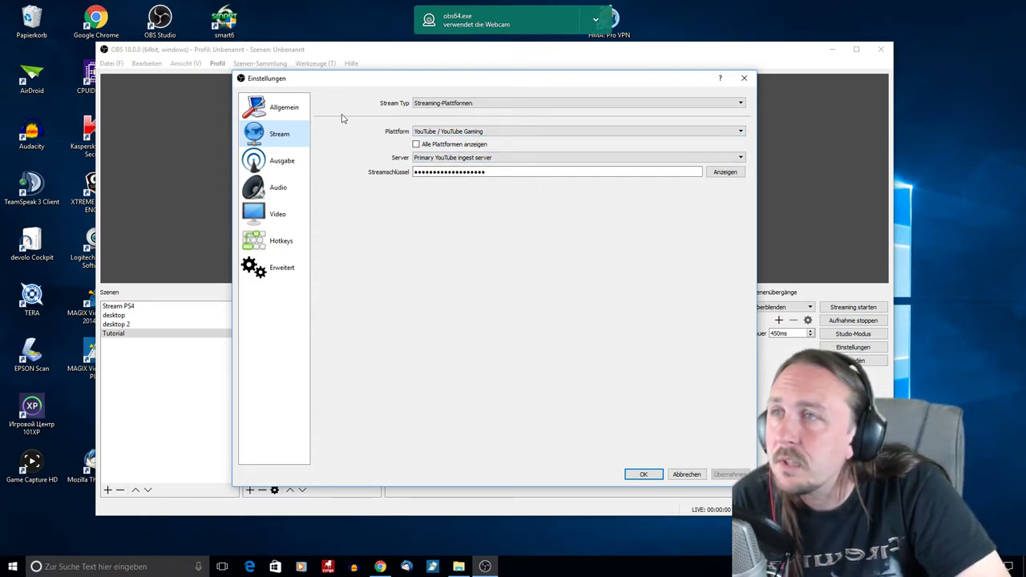
left_click(273, 169)
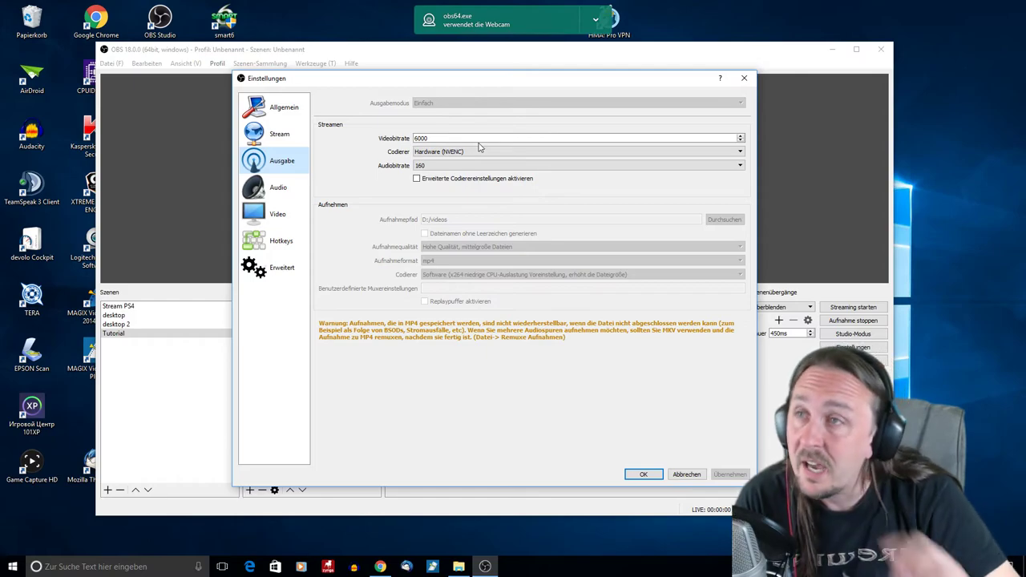
double_click(420, 139)
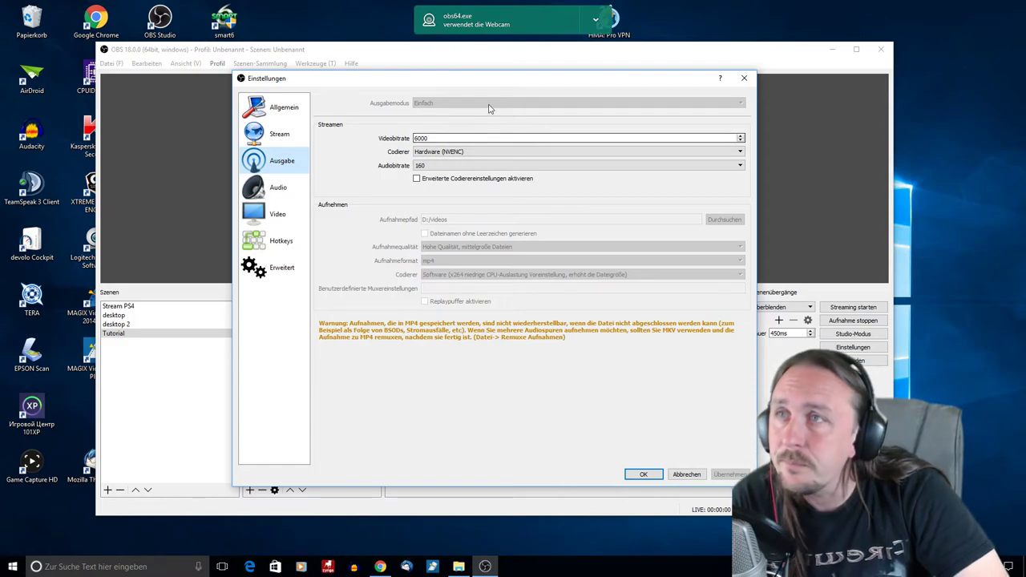
left_click_drag(519, 81, 543, 96)
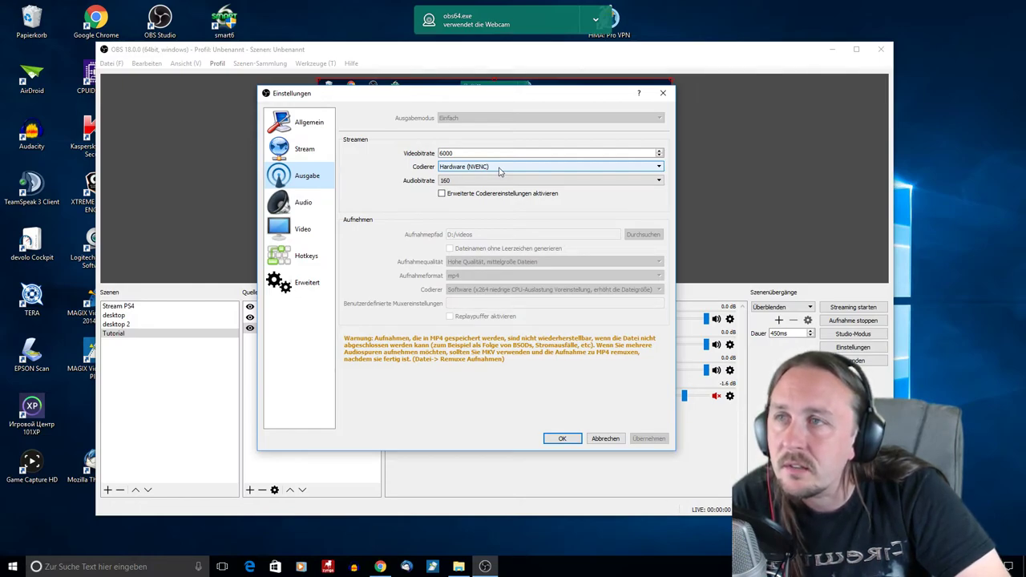
Look through the Audio, Video, Hotkeys and Erweitert settings categories and close the settings with confirmation.
left_click(291, 208)
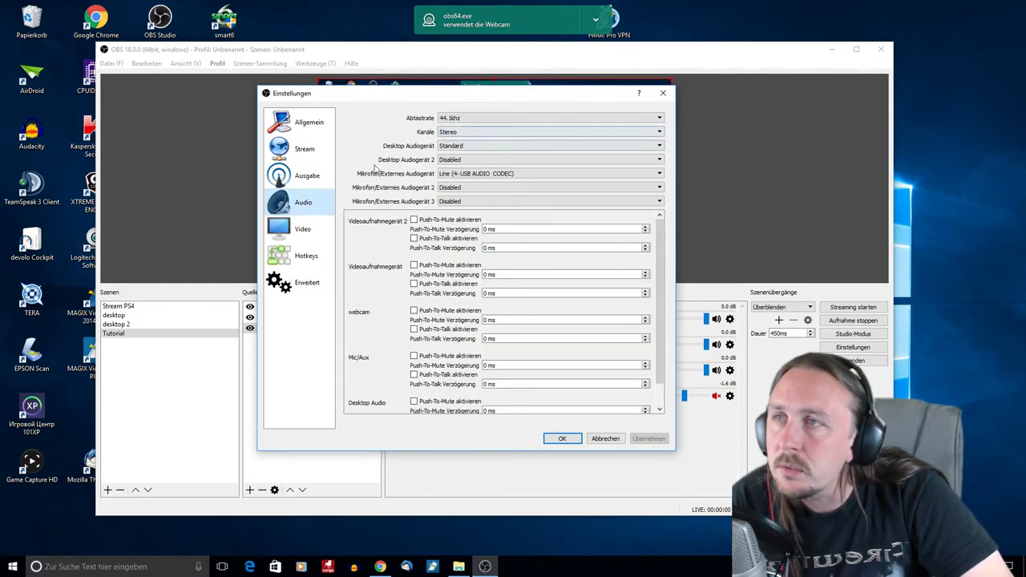
left_click(286, 234)
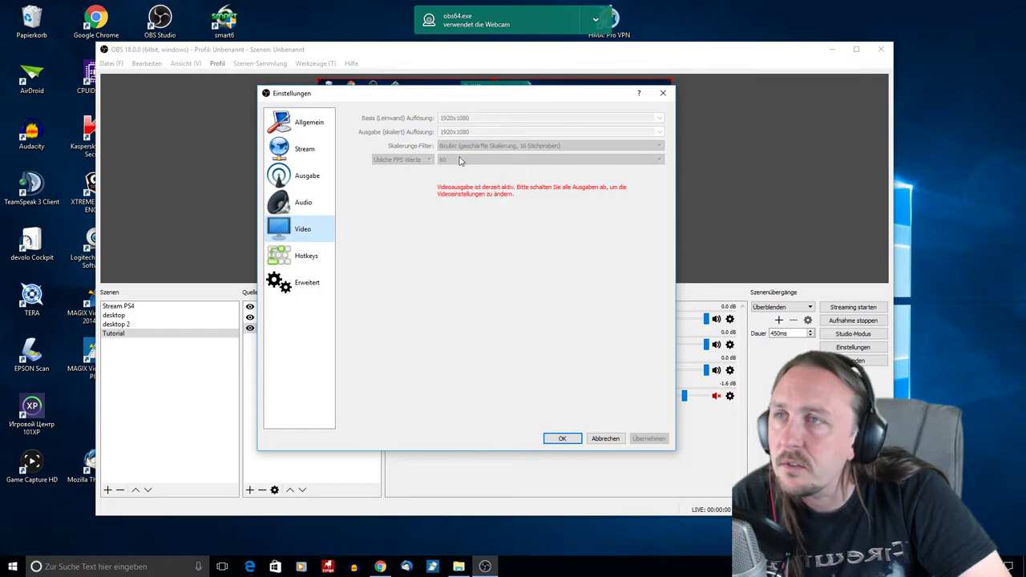
left_click(280, 263)
left_click(286, 289)
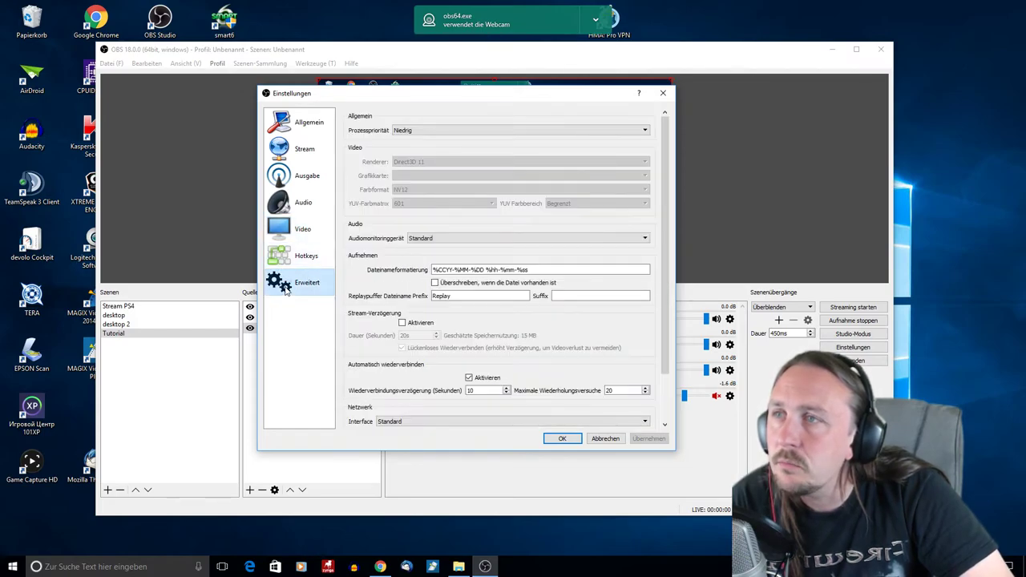
left_click(564, 439)
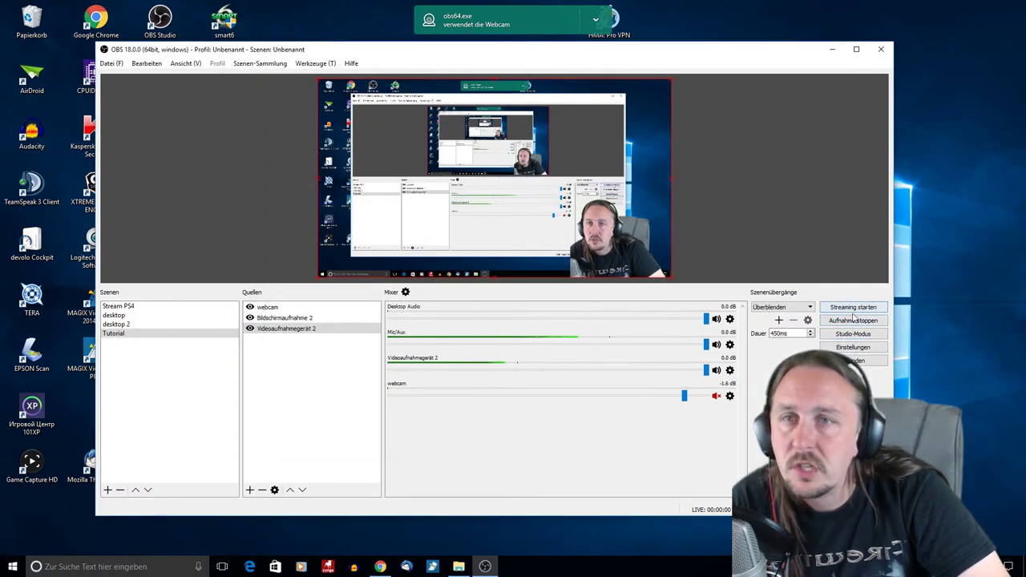
Open the audio filters of the Mic/Aux channel, examine the filter list, and close it.
left_click(728, 345)
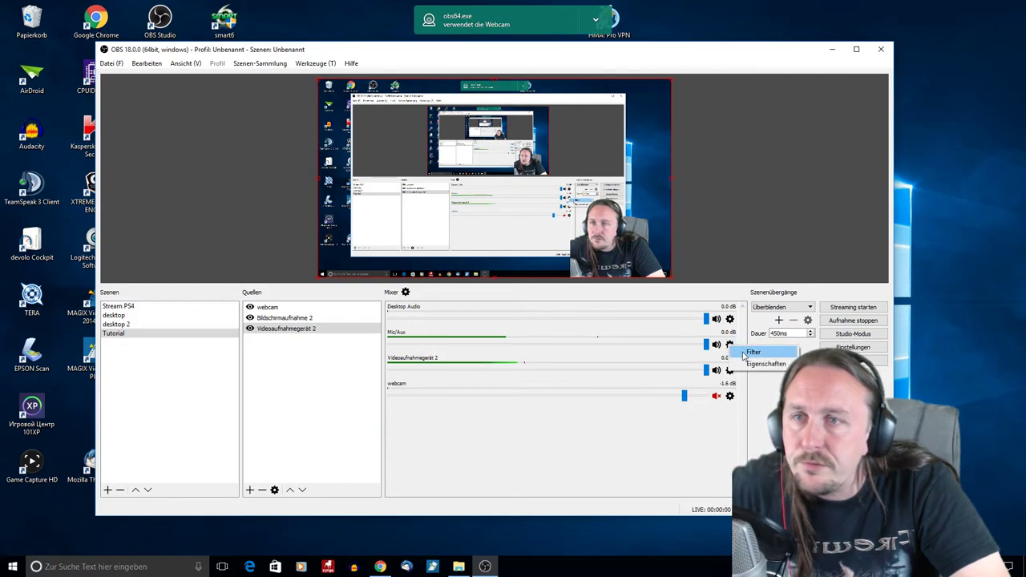
left_click(747, 353)
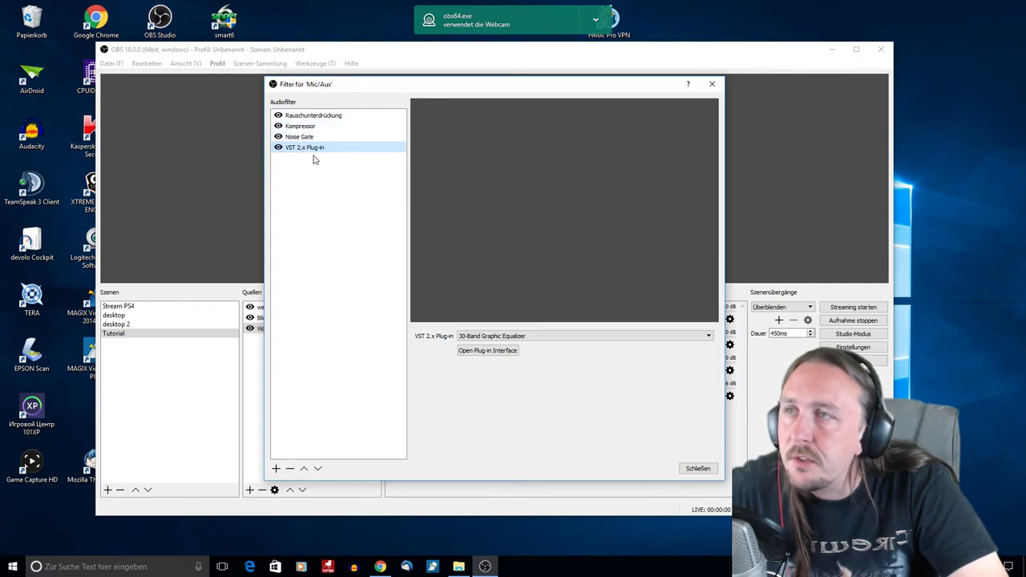
left_click(698, 469)
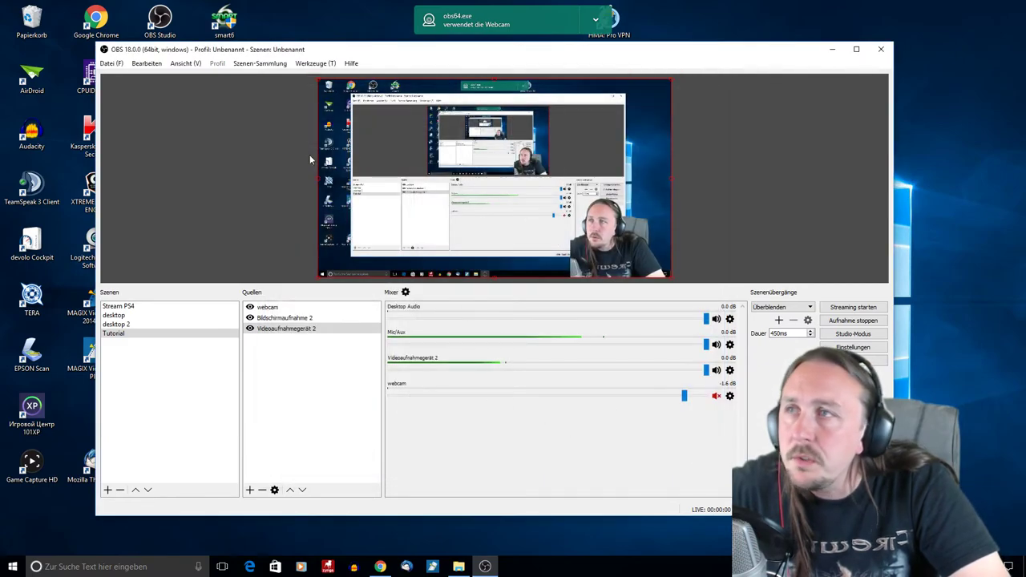
left_click(147, 64)
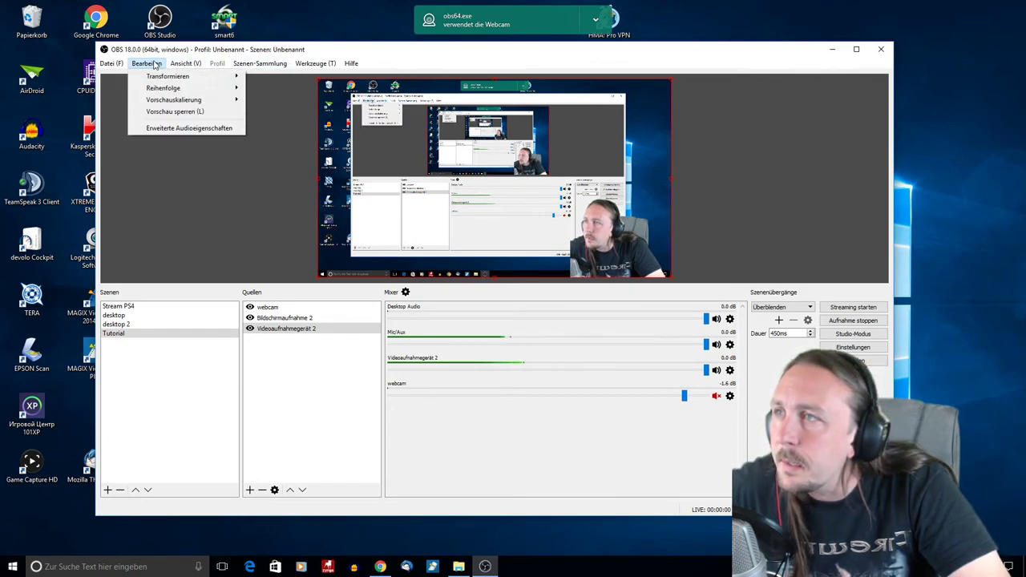
mouse_move(246, 68)
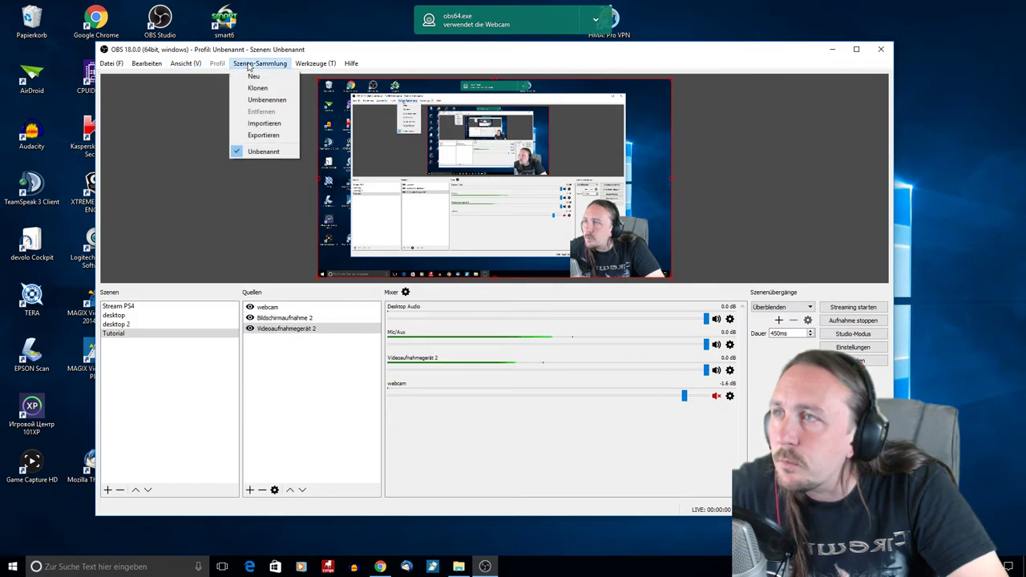
mouse_move(305, 68)
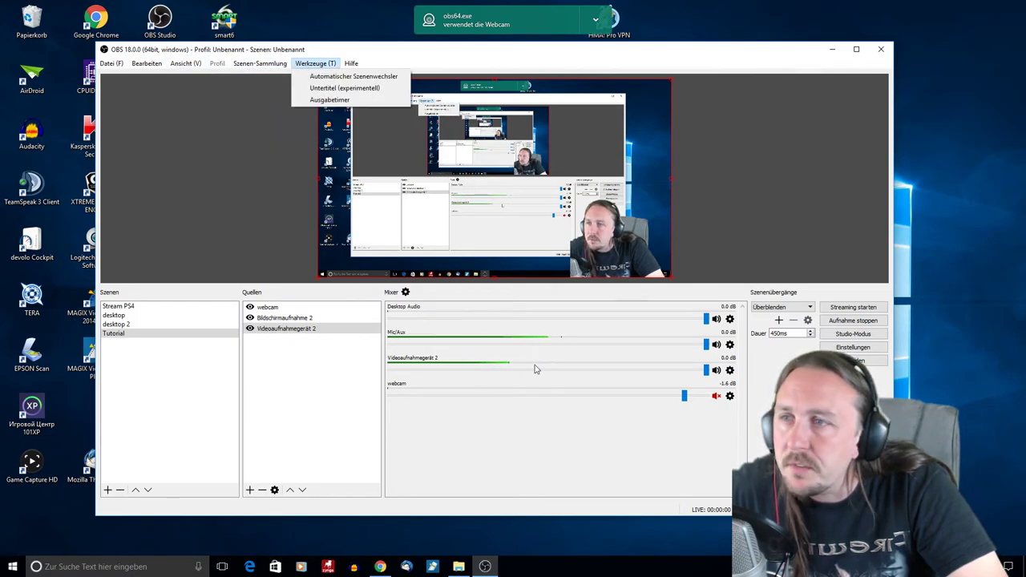
Open the properties of the Mic/Aux channel to view its audio device, and close them without changes.
left_click(730, 344)
left_click(730, 346)
left_click(757, 352)
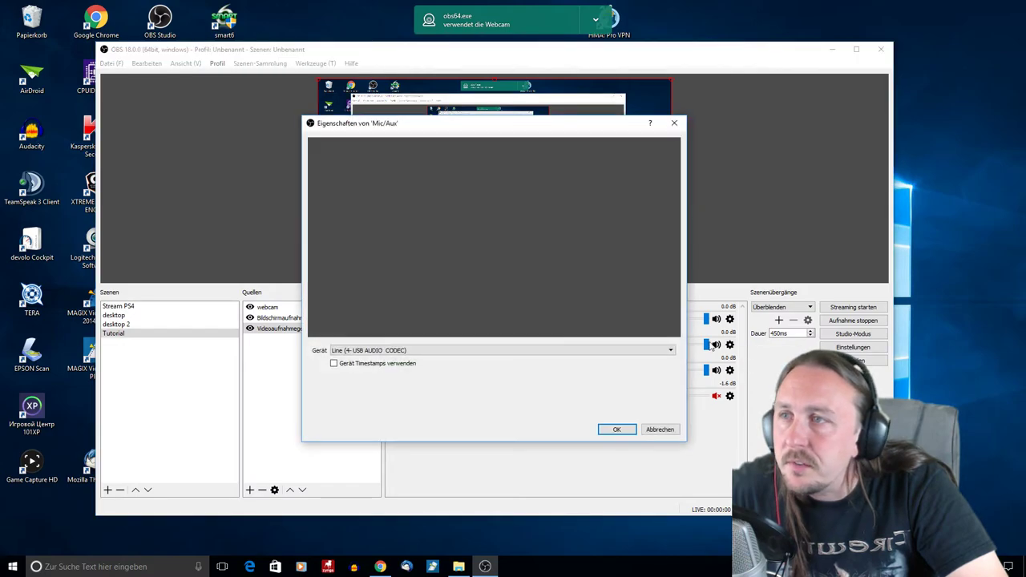
left_click(674, 122)
Open the advanced audio properties, examine Mic/Aux's mono downmix, sync offset and audio monitoring options, and close the dialog.
left_click(111, 63)
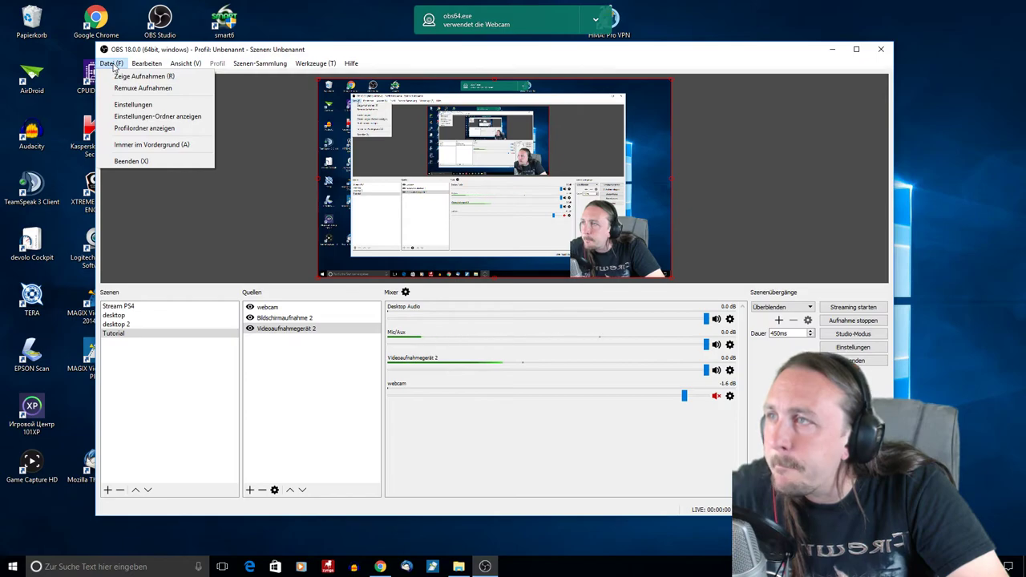
mouse_move(139, 66)
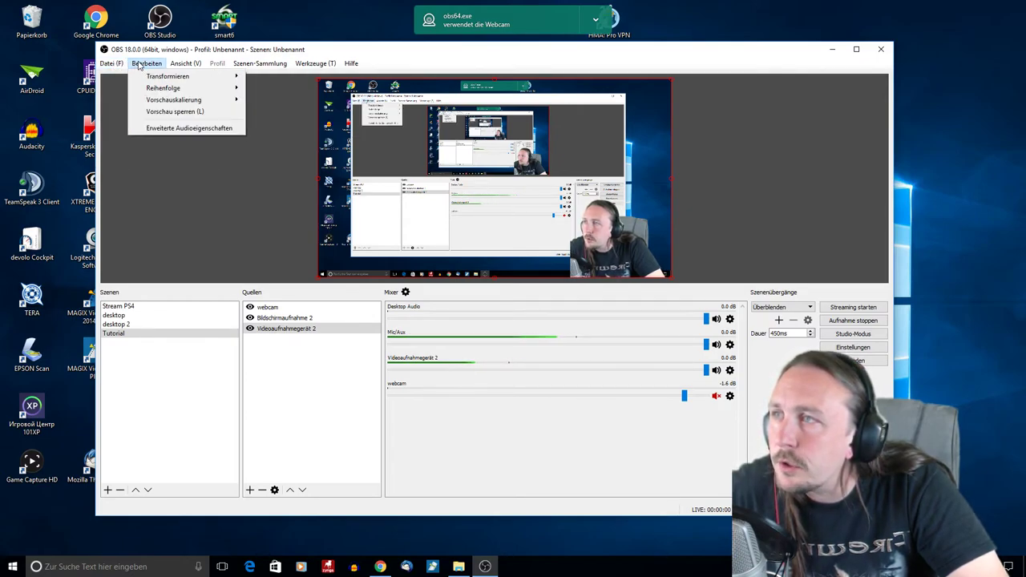
left_click(167, 129)
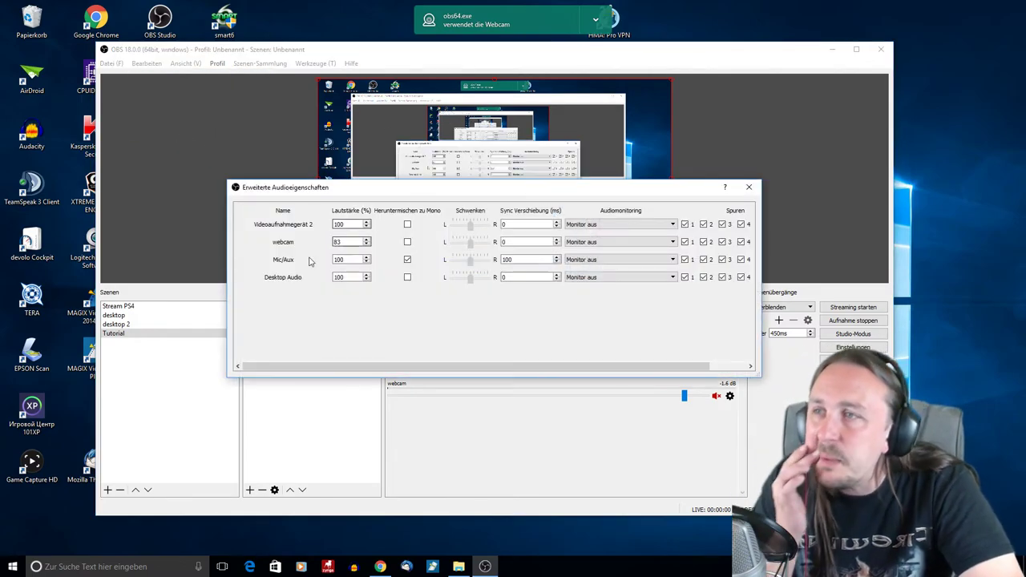
left_click(505, 261)
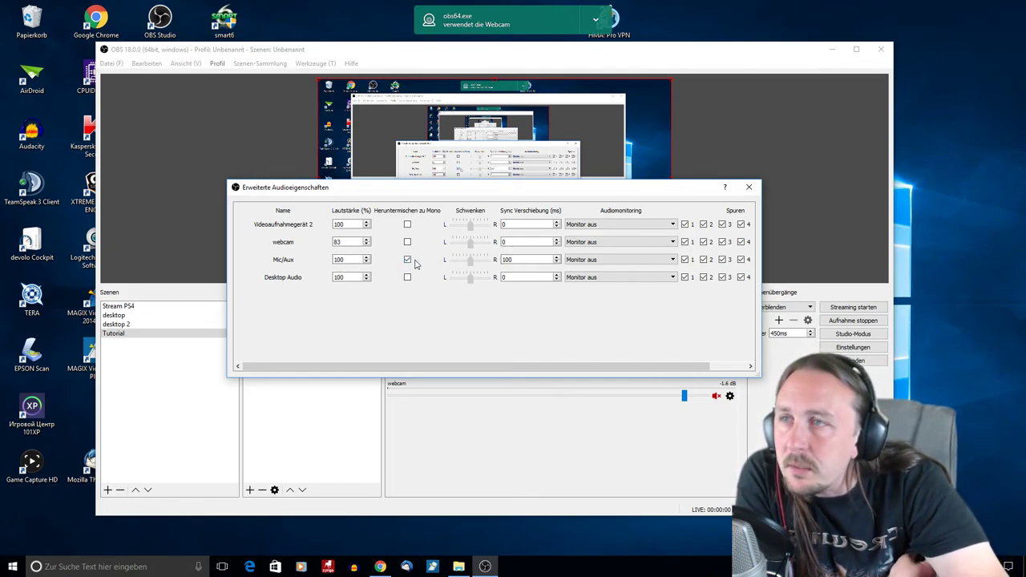
left_click_drag(483, 195, 439, 313)
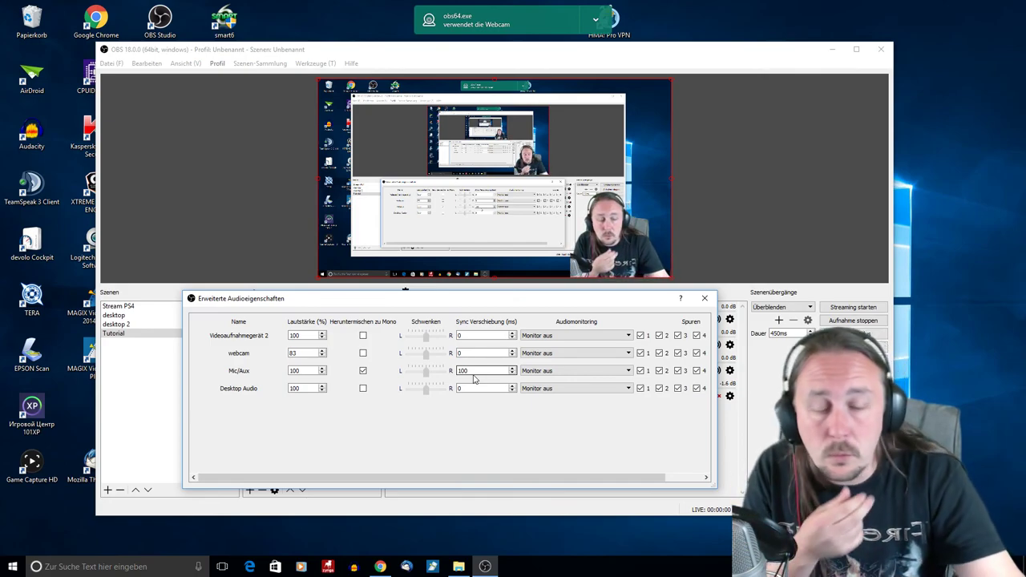
left_click(629, 370)
left_click(630, 372)
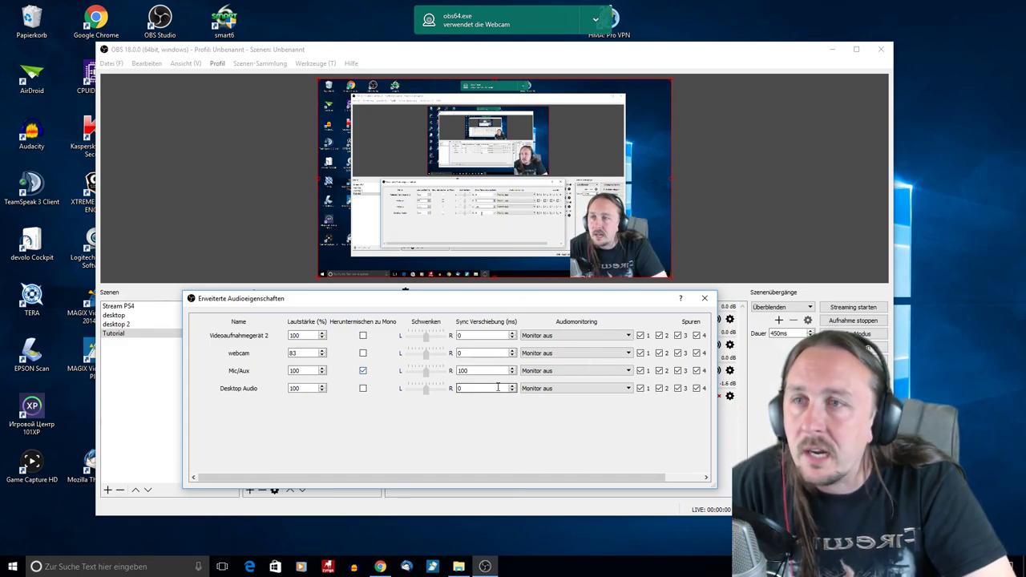
left_click(711, 300)
left_click(712, 301)
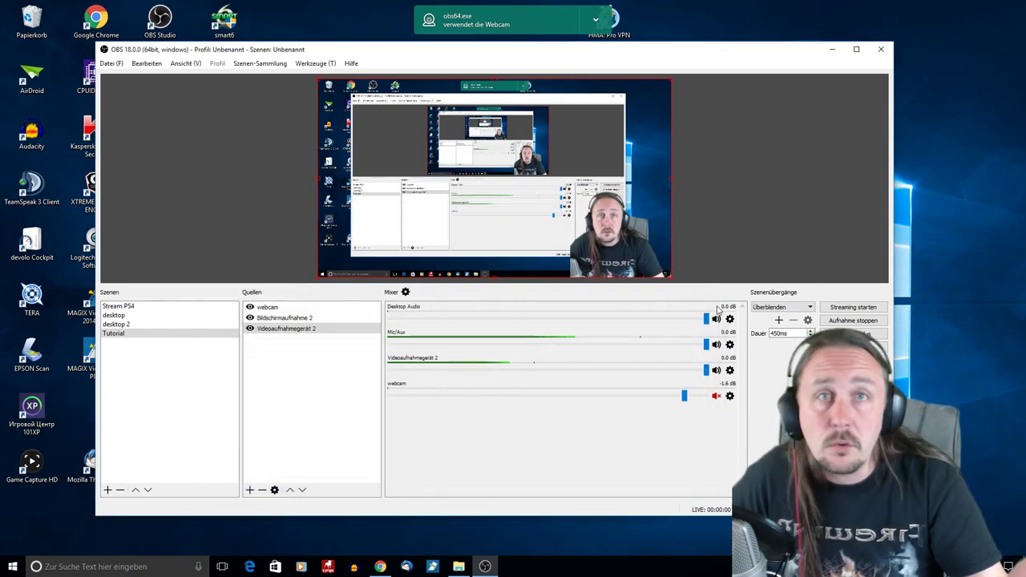